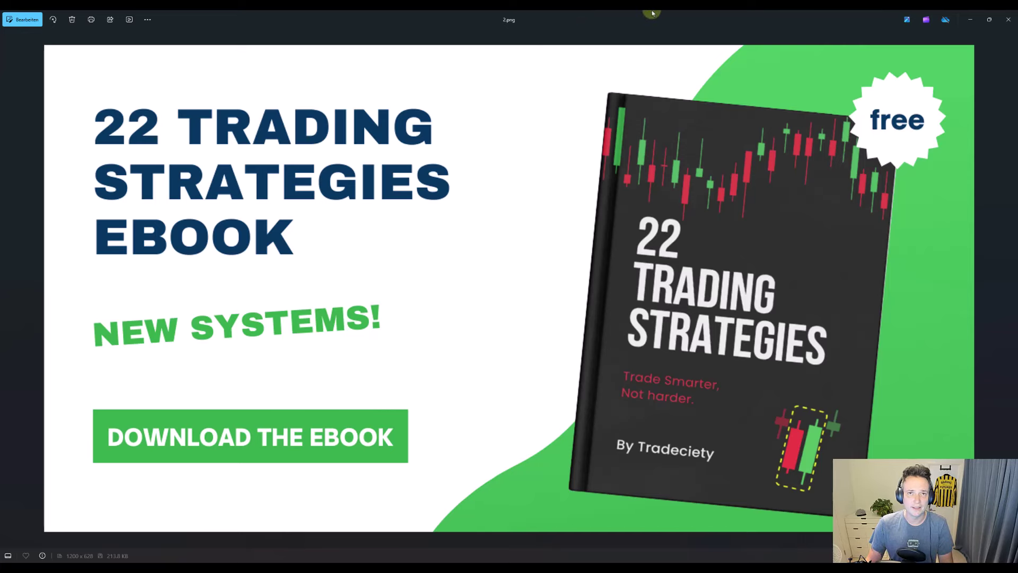
Switch to the AUDJPY chart in TradingView, trace the drop from the October 6 swing high with the brush, and delete the stroke.
key(alt+Tab)
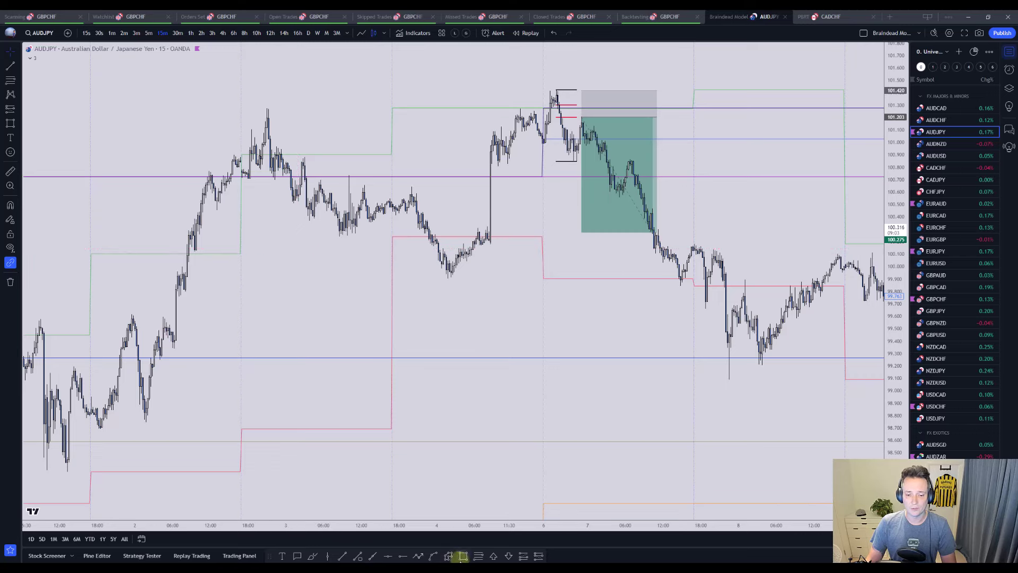
click(311, 555)
scroll(455, 227, up, 4)
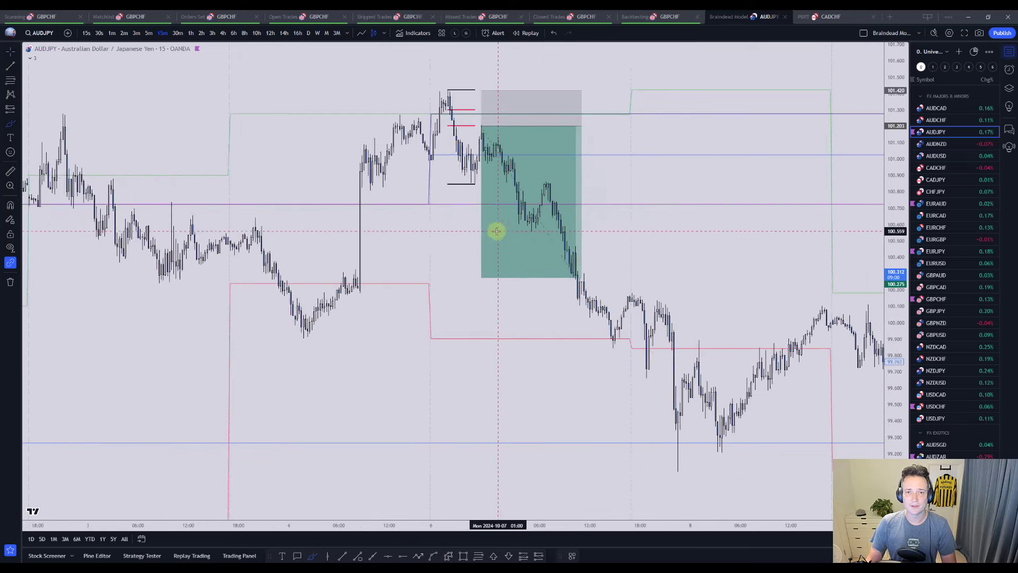
drag(402, 87, 424, 184)
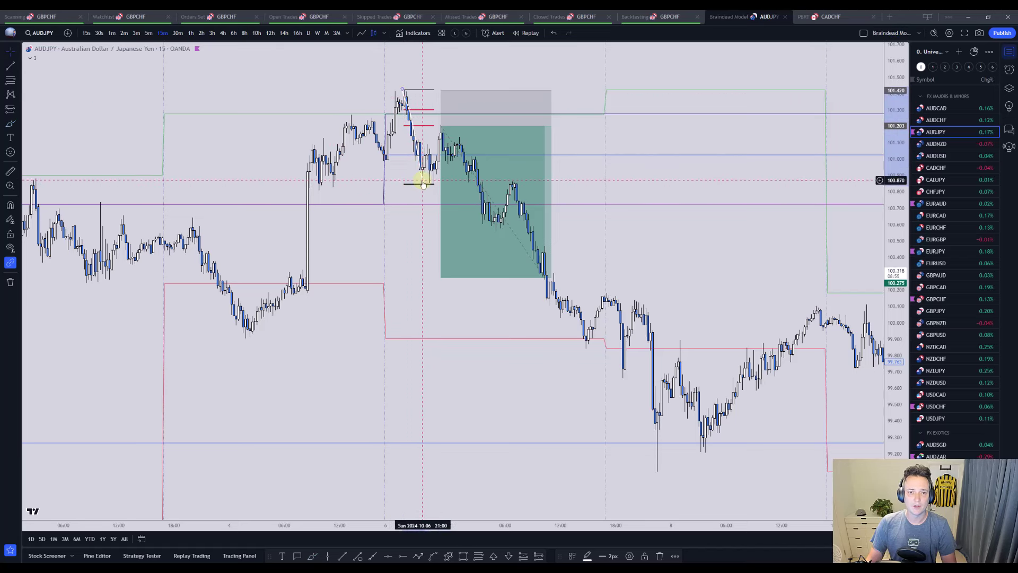
key(Delete)
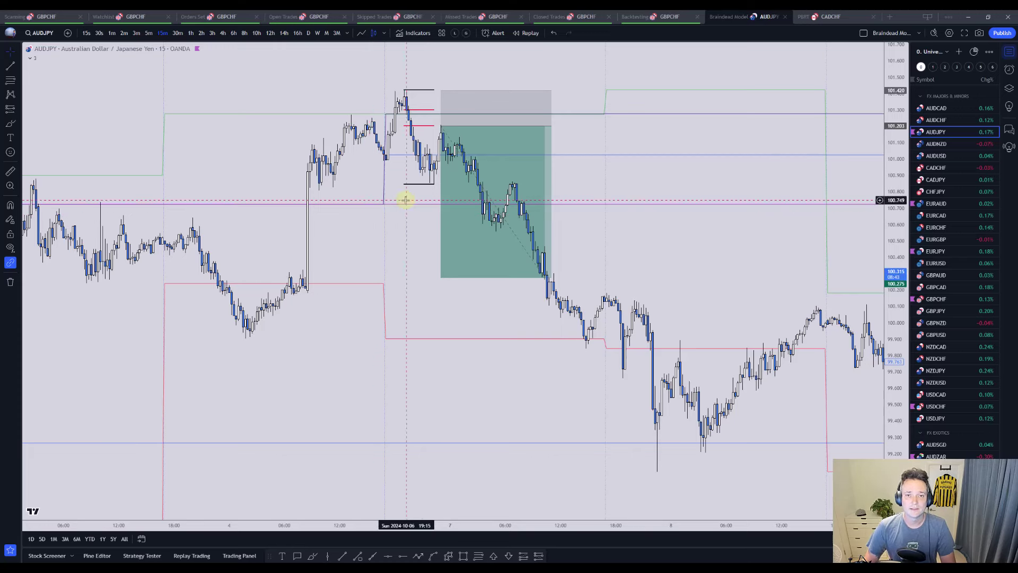
Review the line style settings of the High Low Yesterday/Today/Last week/Last month indicator.
click(10, 129)
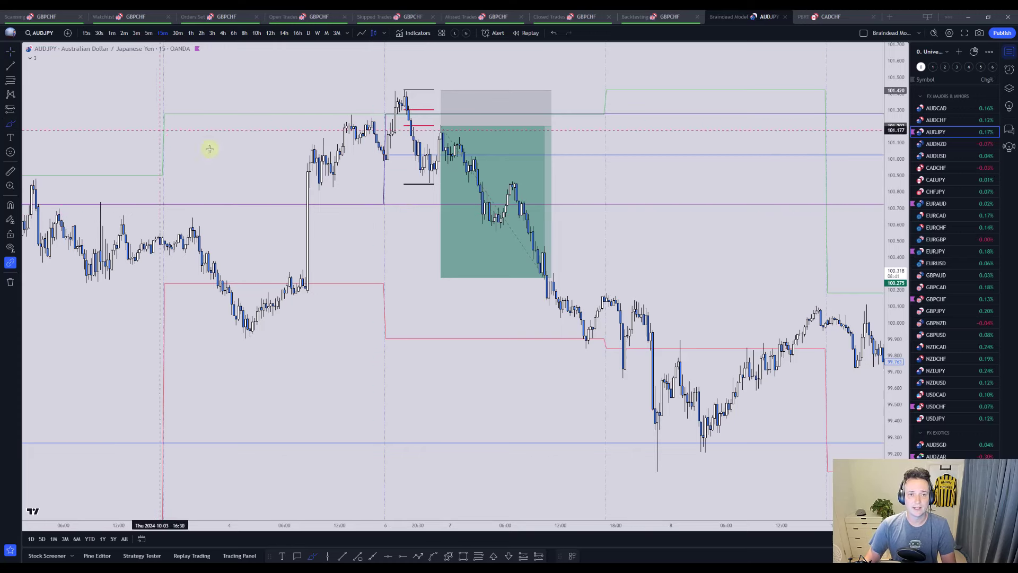
scroll(401, 228, down, 1)
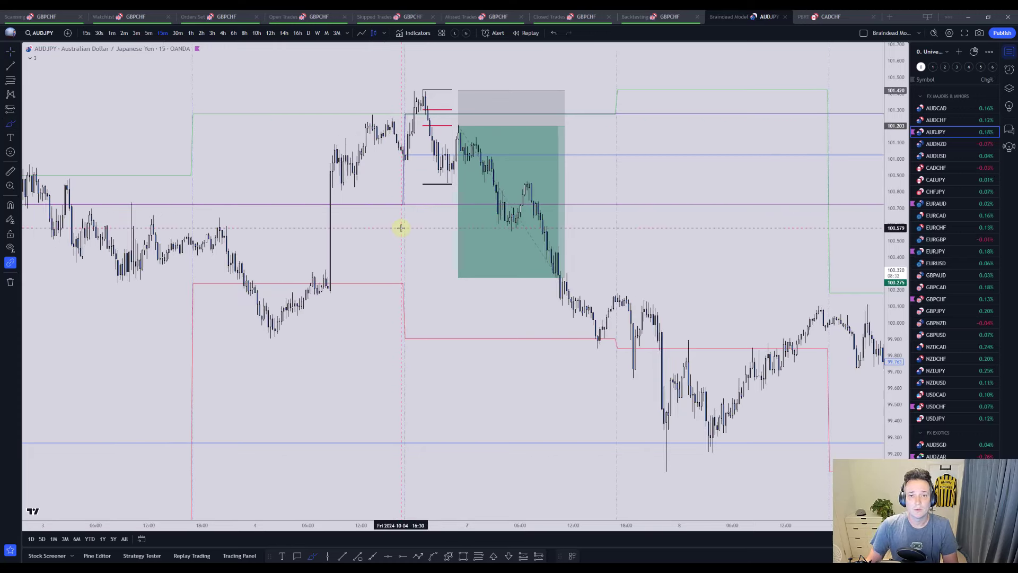
double_click(333, 113)
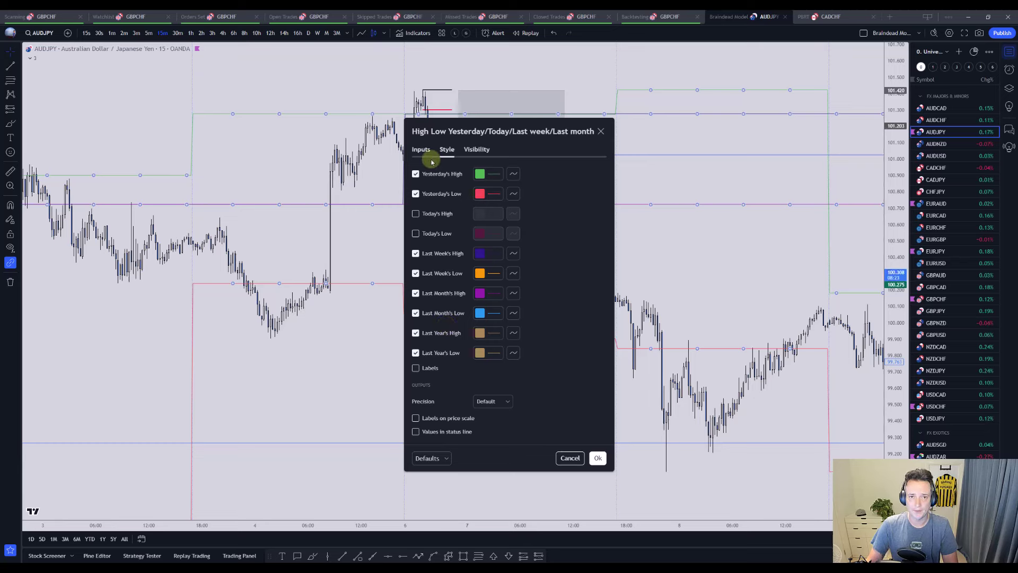
key(Escape)
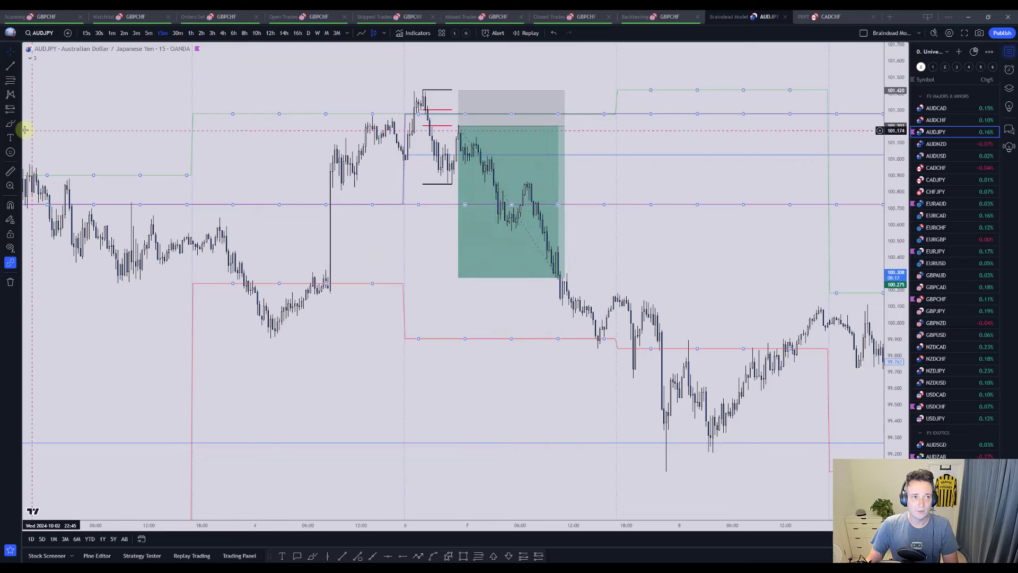
Circle the low at the October 6 open with the brush and mark the swing low below the following drop.
click(11, 123)
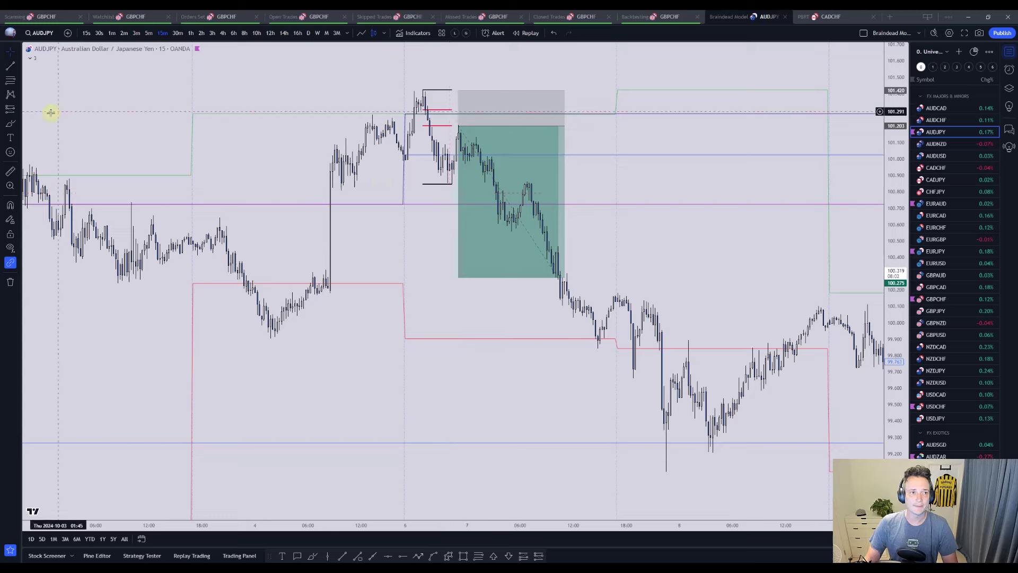
click(10, 123)
mouse_move(399, 162)
mouse_down()
mouse_move(428, 160)
mouse_move(393, 150)
mouse_move(411, 161)
mouse_move(414, 153)
mouse_up()
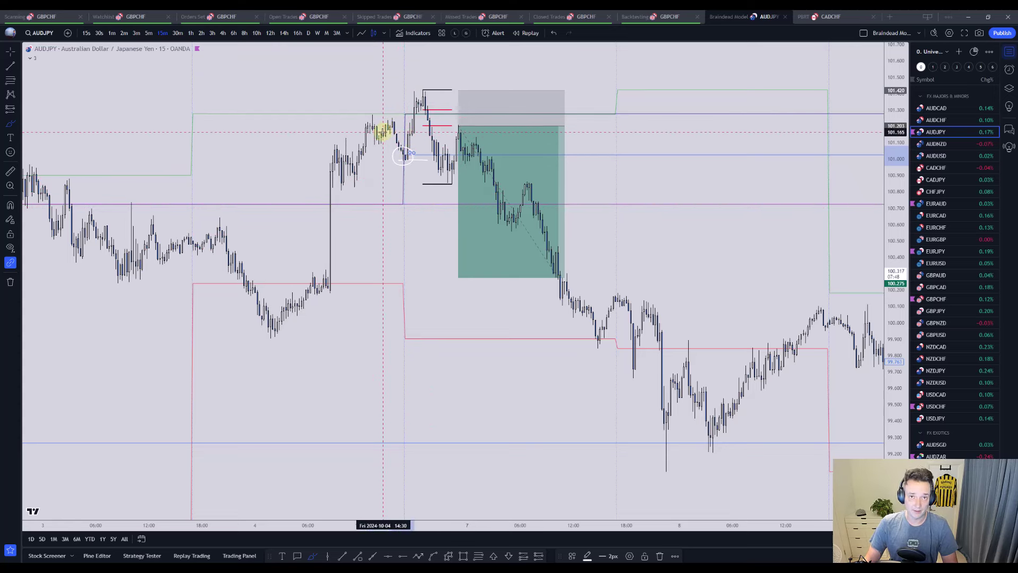
scroll(415, 125, up, 1)
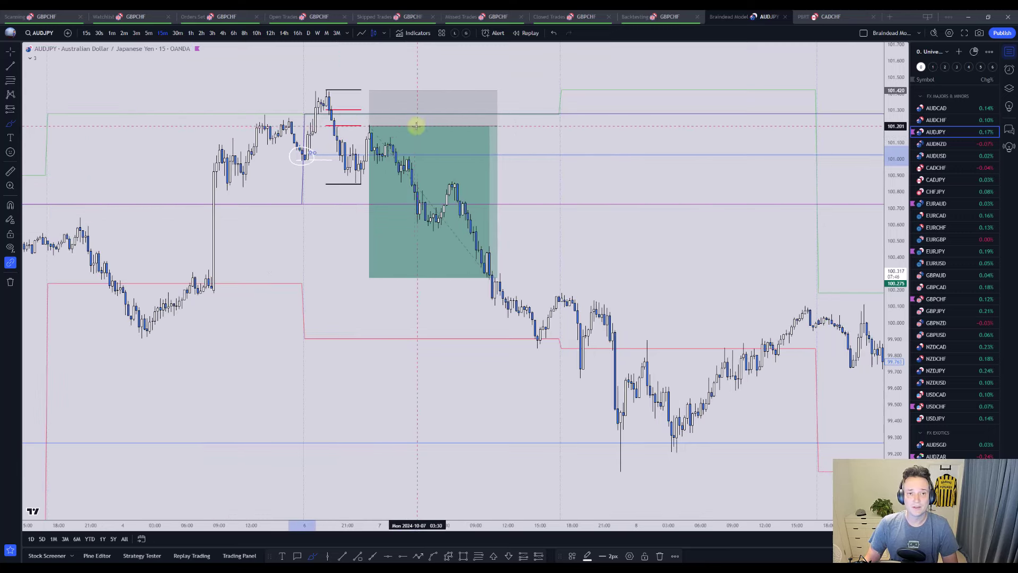
mouse_move(326, 91)
mouse_down()
mouse_move(344, 190)
mouse_move(336, 171)
mouse_up()
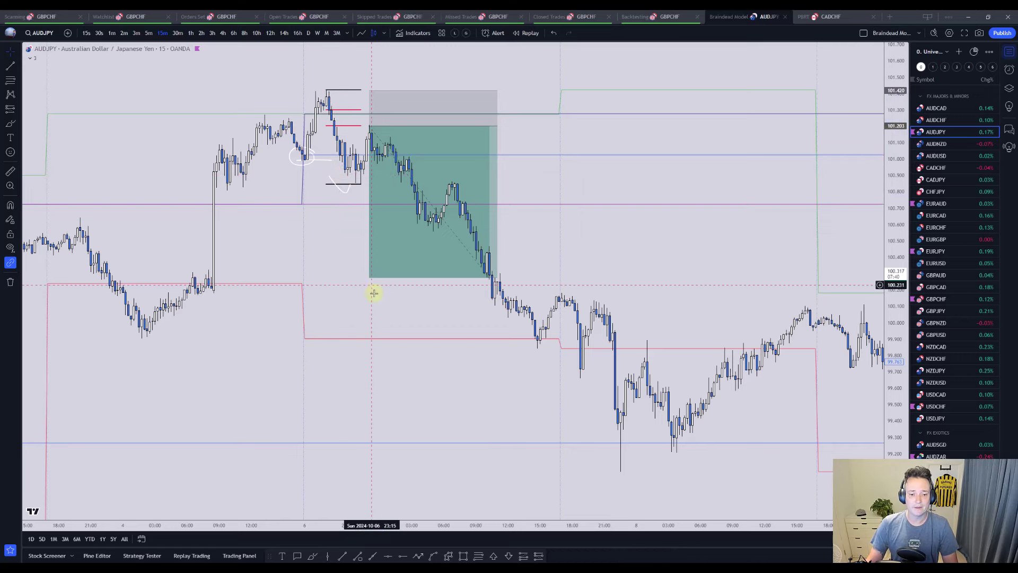
Highlight the zone between the two red retracement levels with short brush strokes.
click(312, 556)
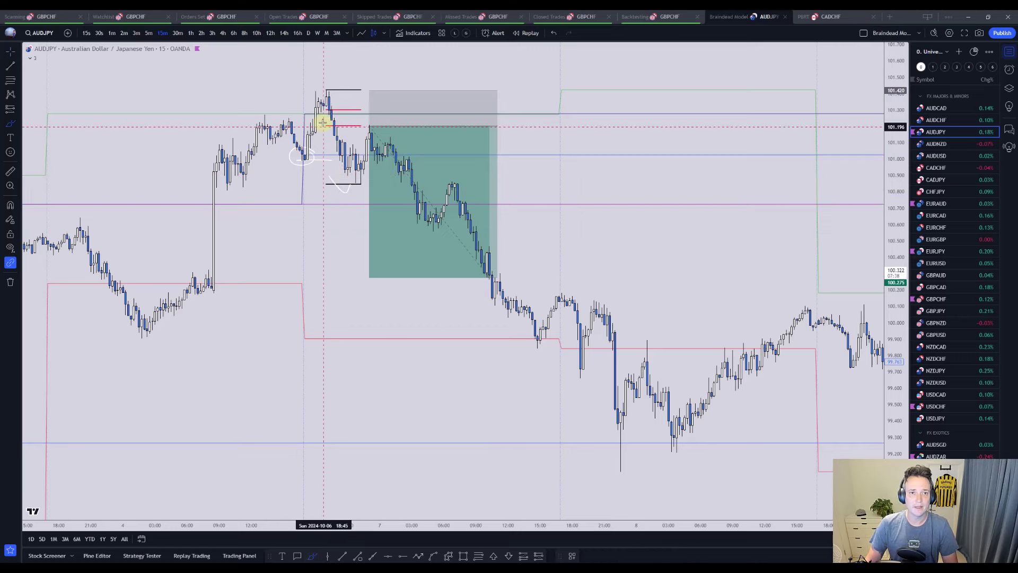
drag(323, 113, 340, 115)
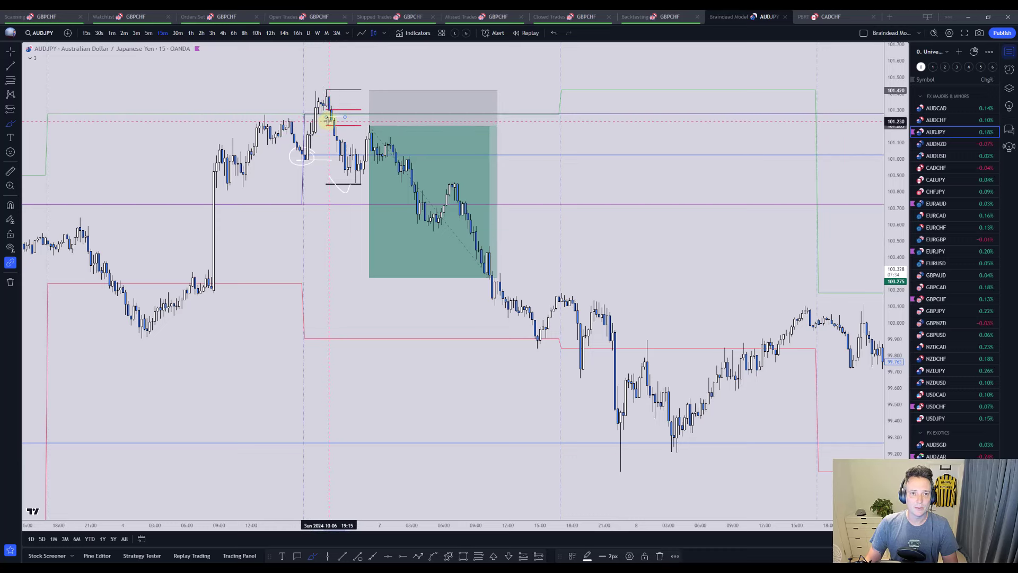
mouse_move(344, 121)
mouse_down()
mouse_move(326, 126)
mouse_move(322, 150)
mouse_up()
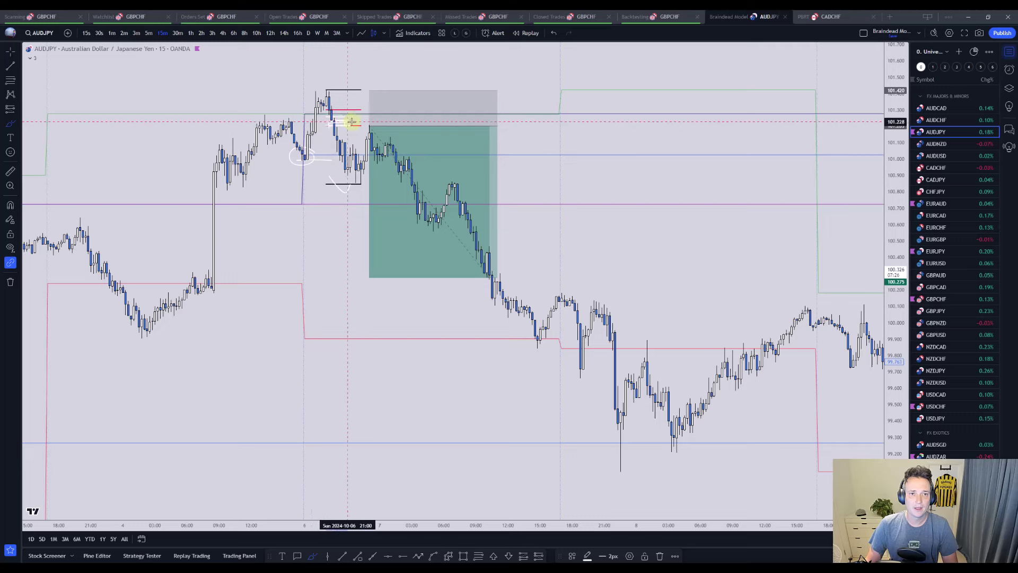
drag(352, 122, 353, 123)
key(Escape)
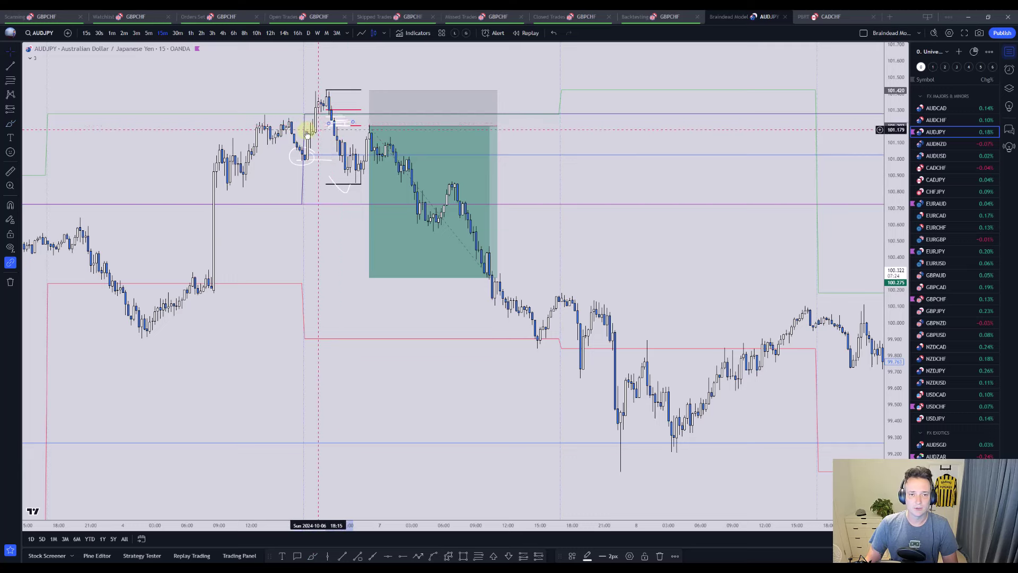
right_click(282, 92)
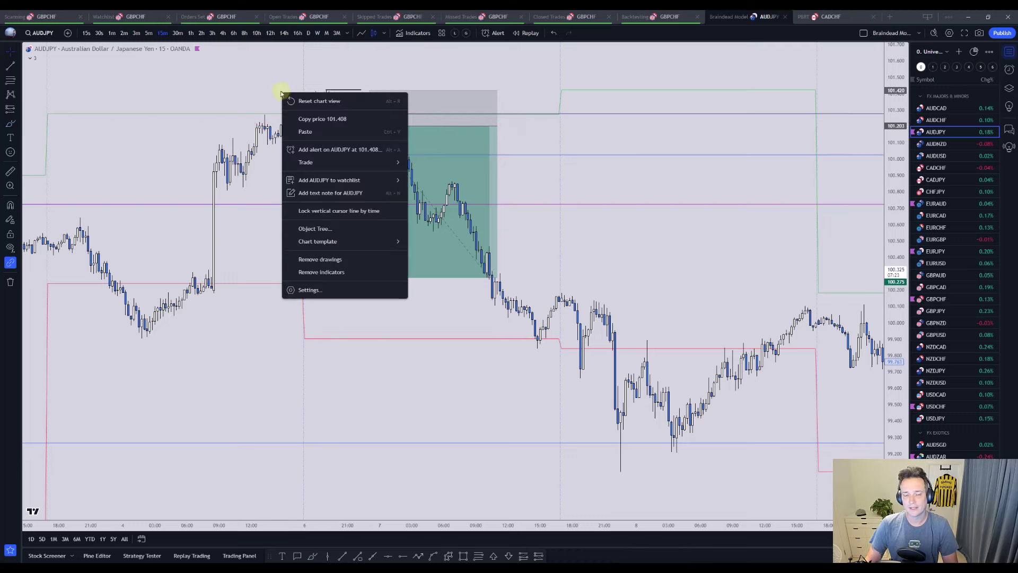
click(225, 75)
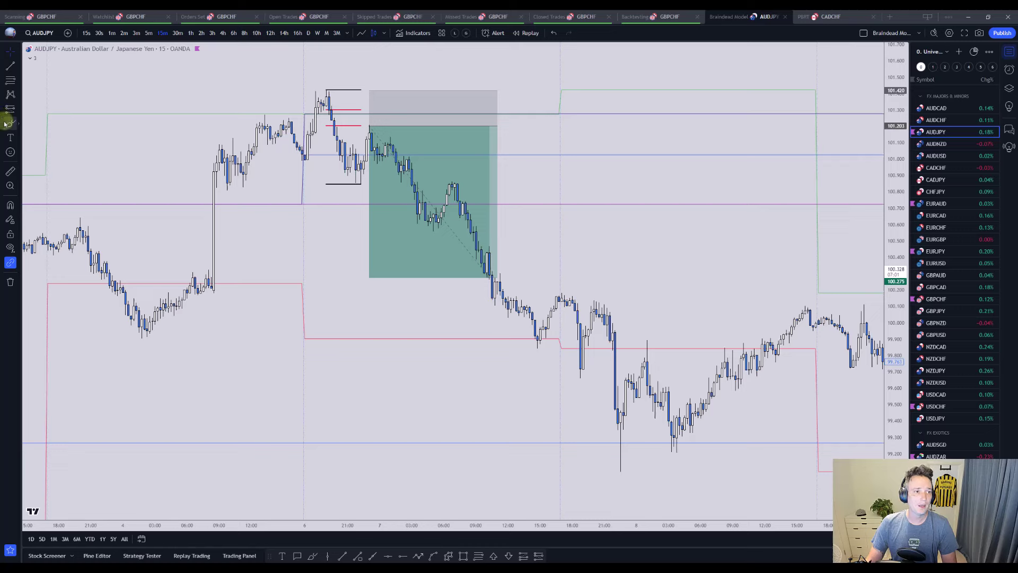
Underline the October 6 opening low with the brush and examine the 0.79 and 0.62 levels in the Fib Retracement style settings.
drag(296, 160, 326, 158)
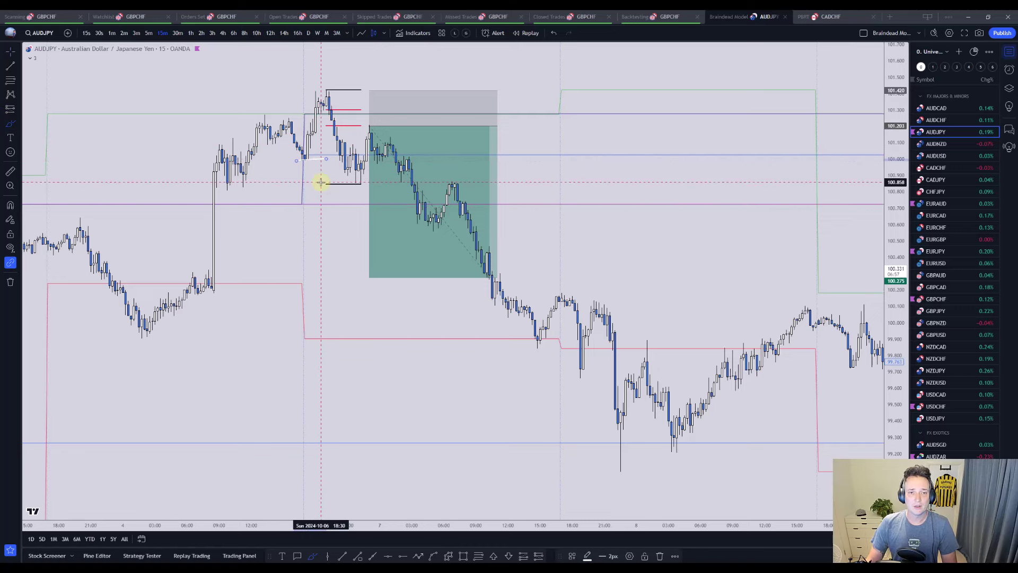
double_click(360, 127)
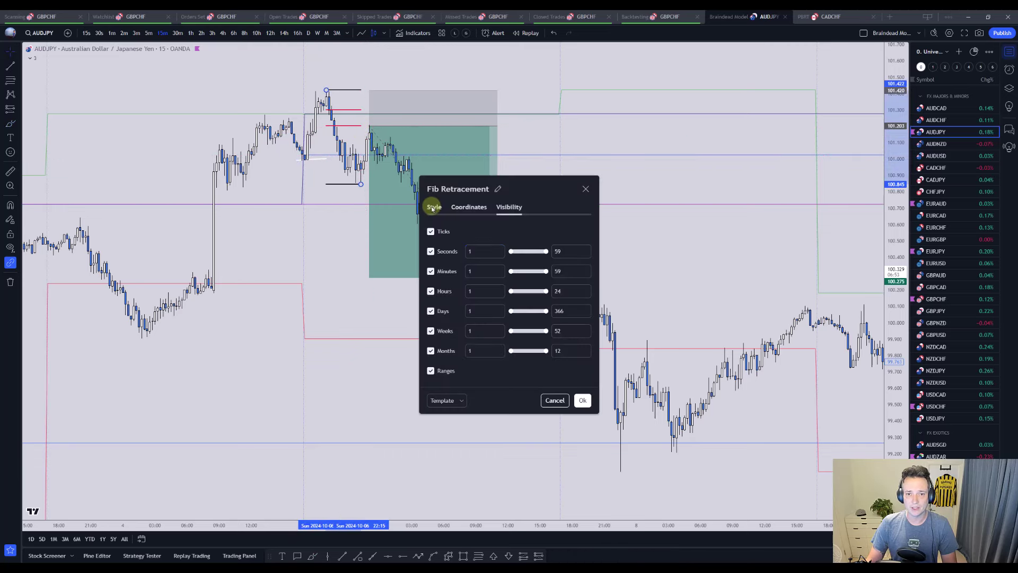
click(433, 207)
click(533, 205)
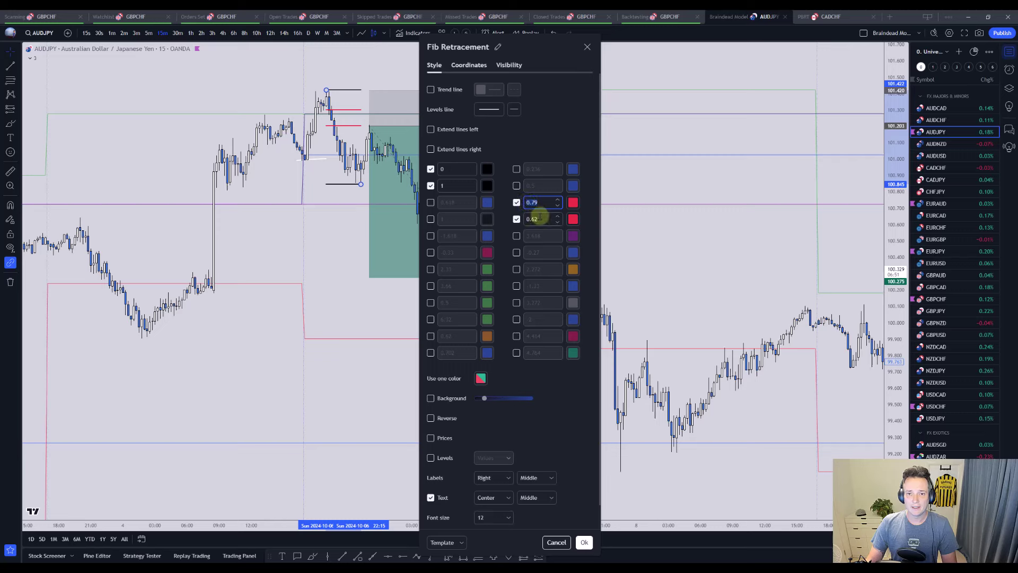
click(516, 219)
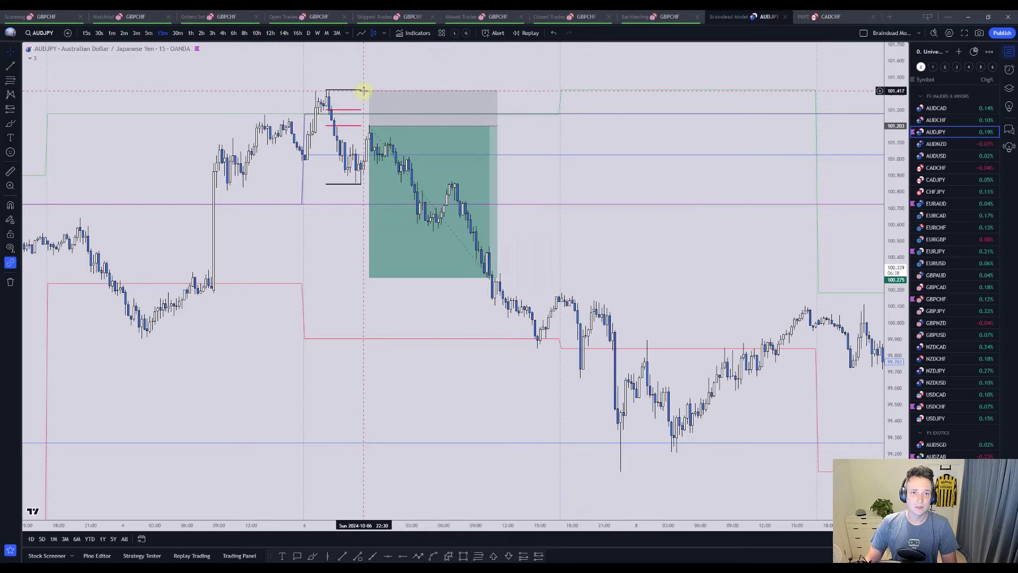
Raise the stop level of the short position to 101.425.
click(369, 90)
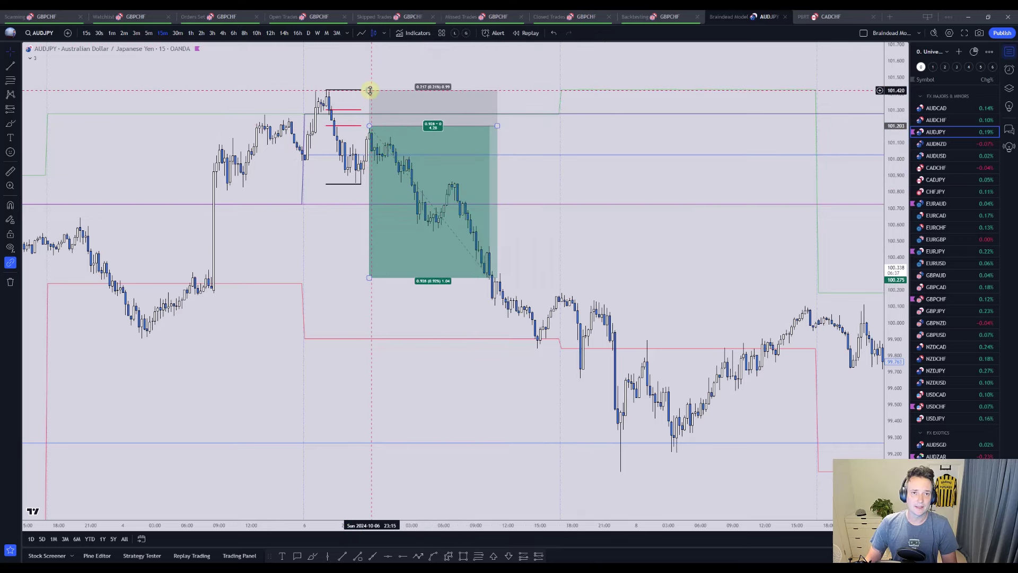
drag(369, 90, 369, 89)
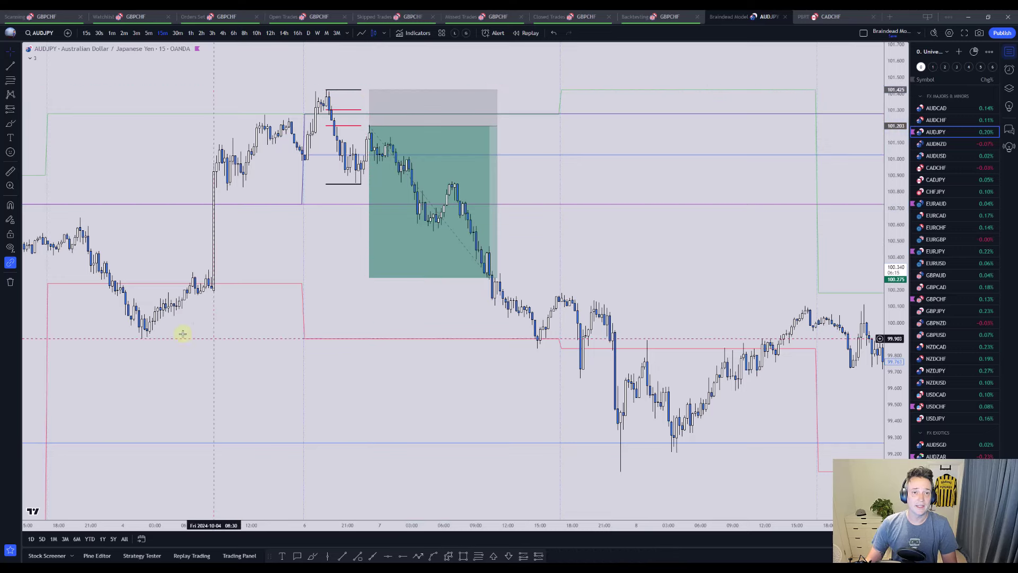
Draw a Fib Retracement from the October 4 low at 99.902 up to the October 6 high at 101.422.
click(10, 81)
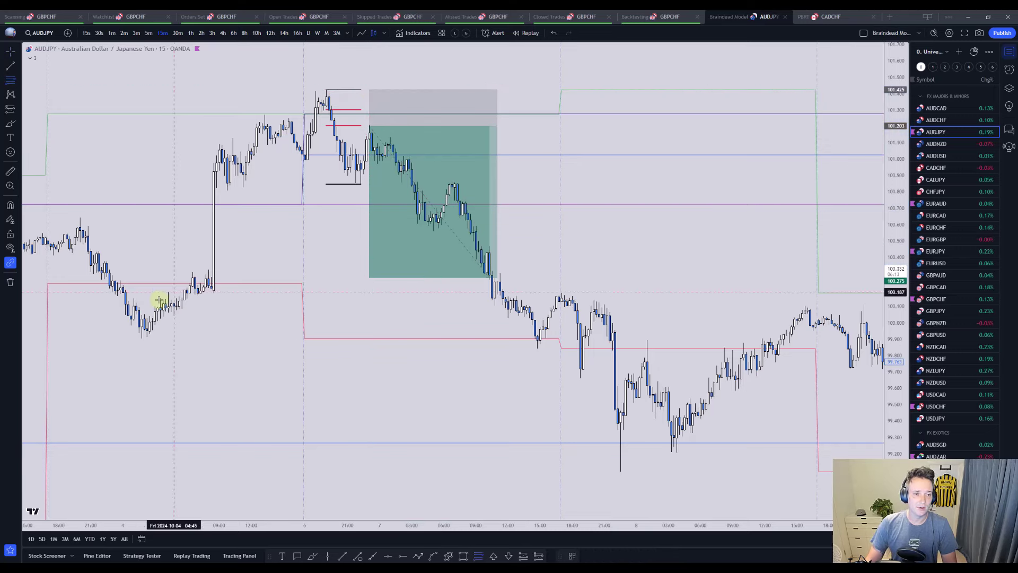
click(141, 339)
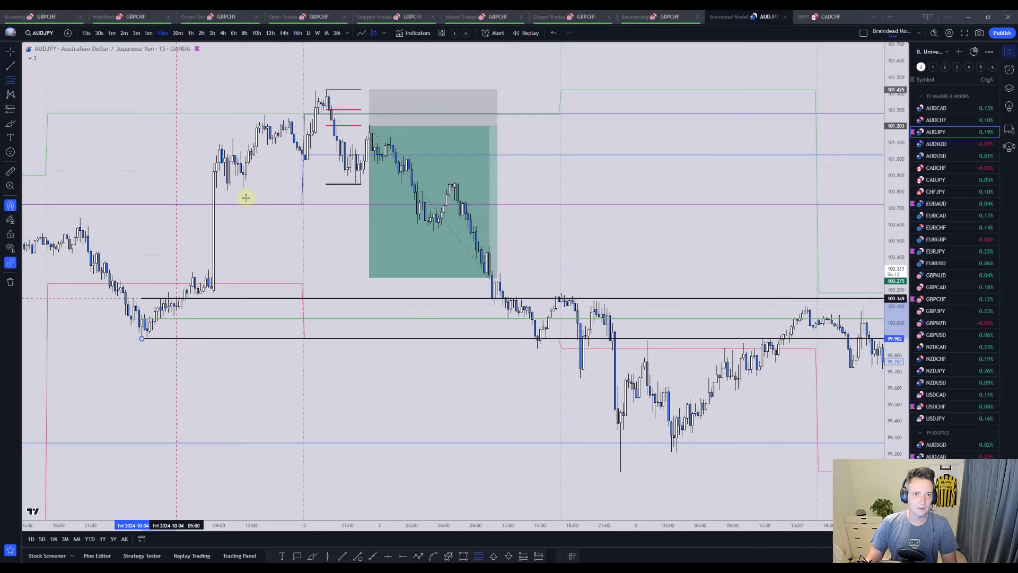
click(327, 90)
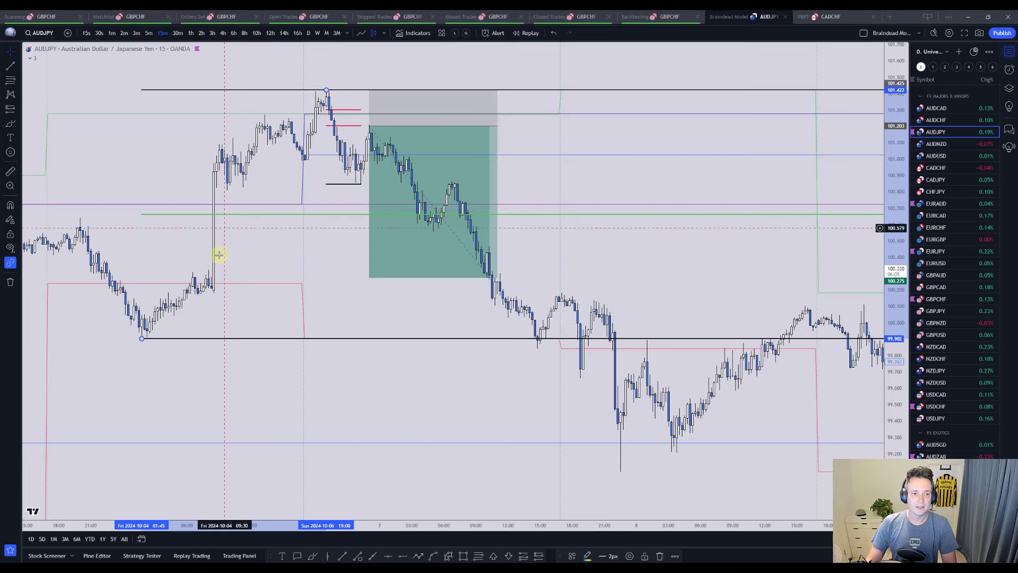
Brush a box between the green retracement level and the October 4 low, with target lines extending from the rally's base to the short position's target.
click(9, 124)
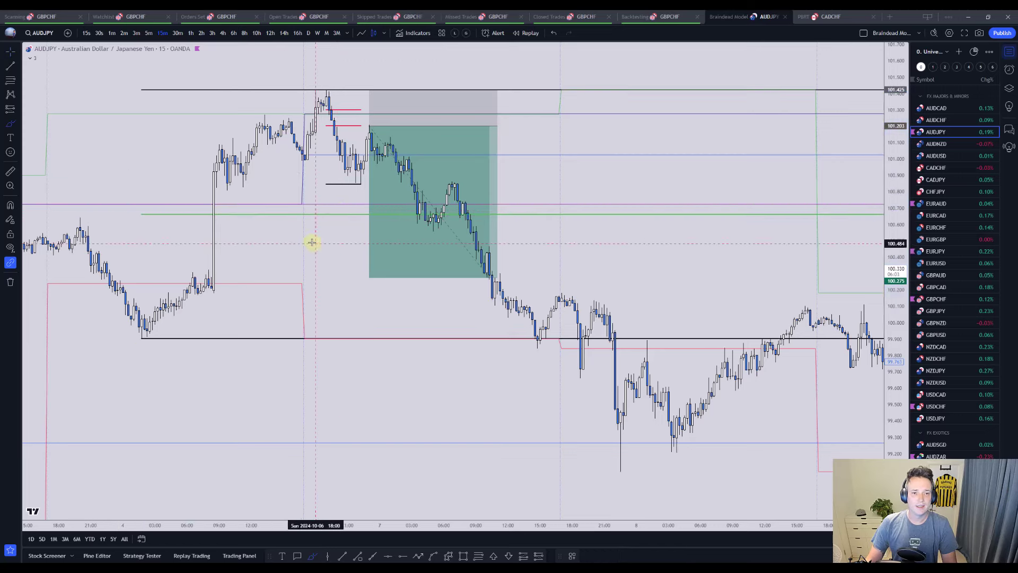
mouse_move(253, 216)
mouse_down()
mouse_move(237, 338)
mouse_move(343, 345)
mouse_move(345, 218)
mouse_move(234, 216)
mouse_up()
drag(193, 296, 498, 294)
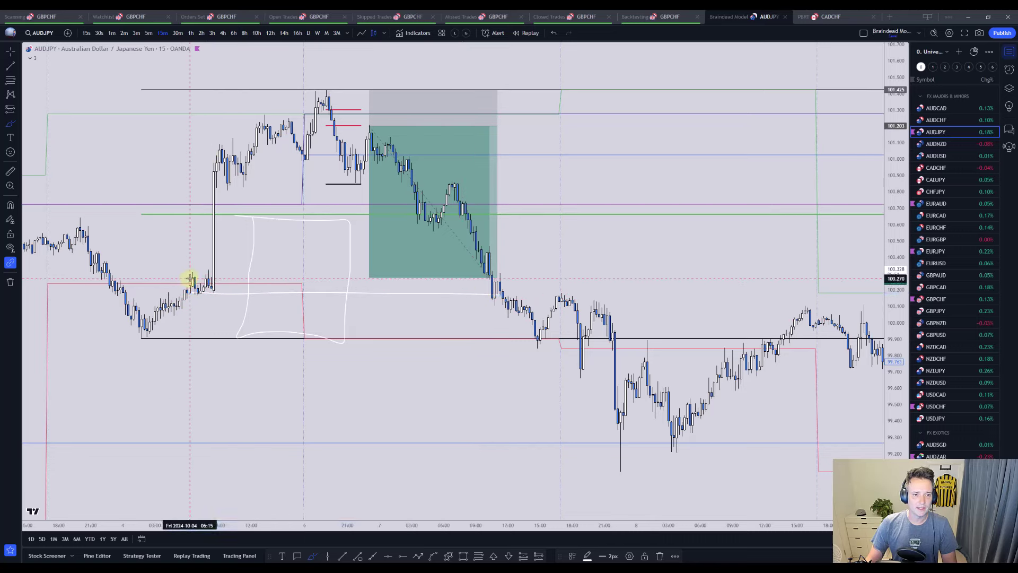
mouse_move(193, 281)
mouse_down()
mouse_move(519, 277)
mouse_move(477, 280)
mouse_move(492, 254)
mouse_up()
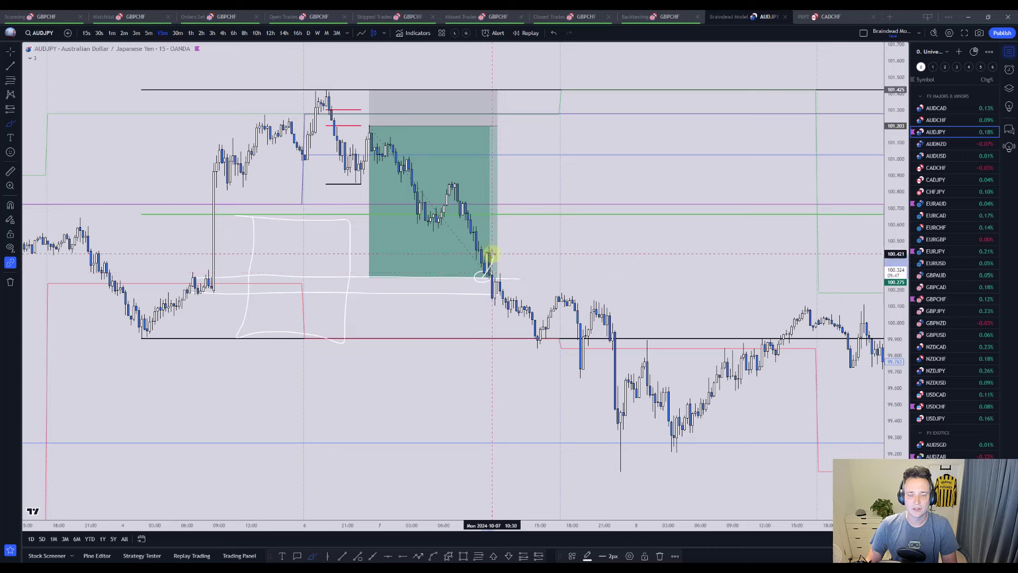
click(420, 280)
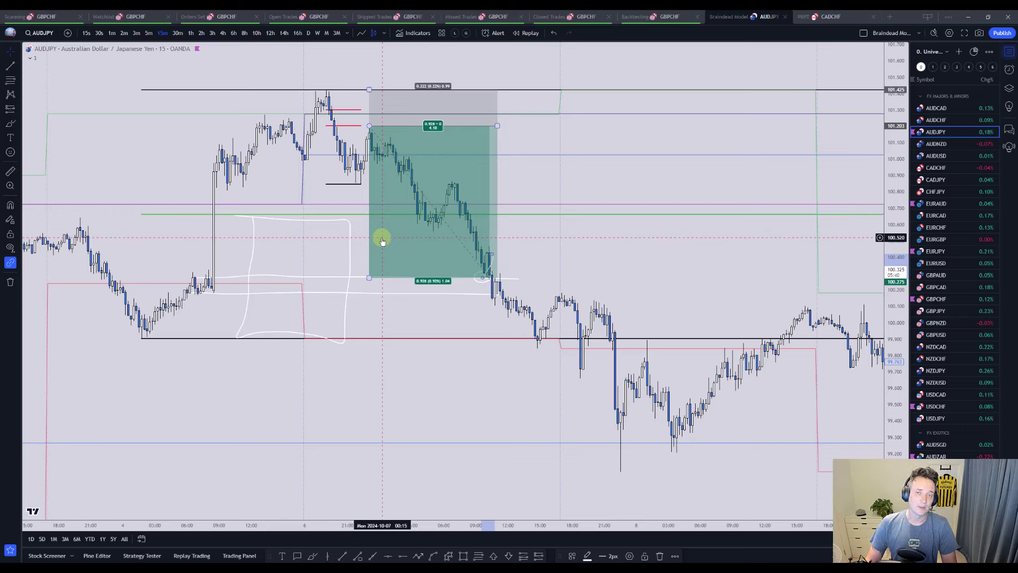
key(alt+b)
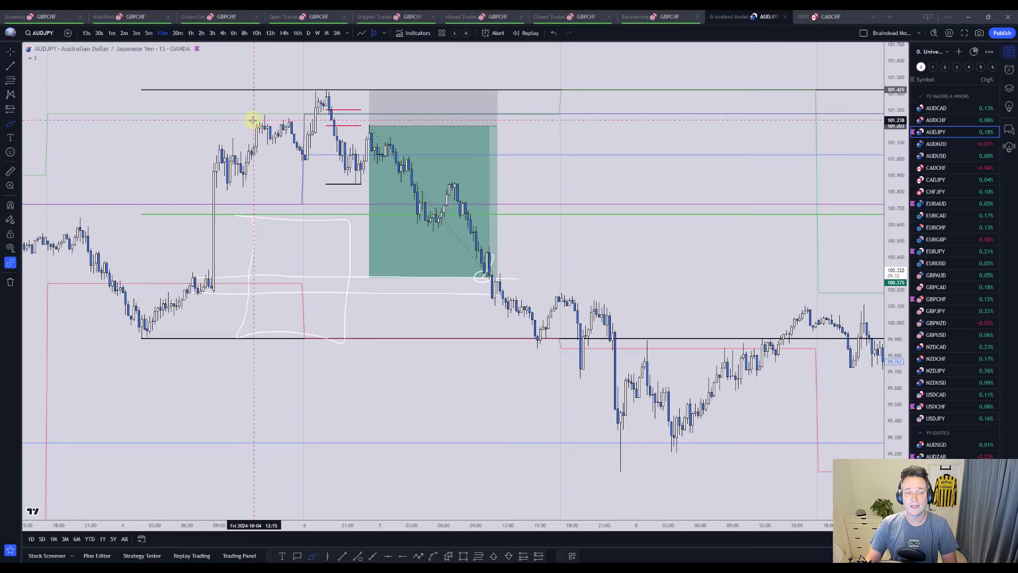
Brush a line from the October 4 high across to the short entry and circle the entry level beside the lower red retracement line.
mouse_move(254, 115)
mouse_down()
mouse_move(348, 93)
mouse_move(403, 123)
mouse_up()
drag(251, 119, 331, 120)
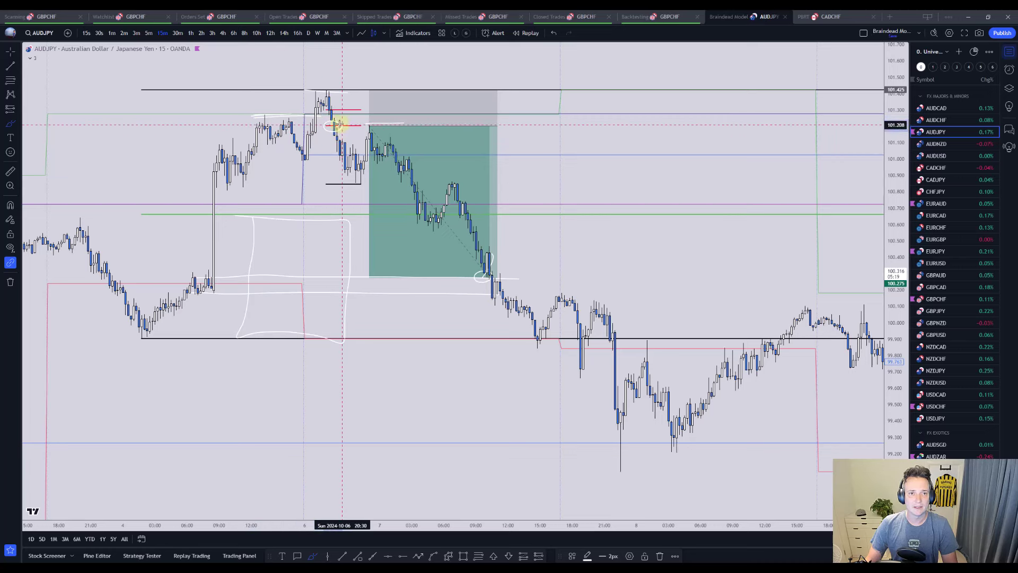
mouse_move(377, 126)
mouse_down()
mouse_move(325, 136)
mouse_move(378, 200)
mouse_move(466, 243)
mouse_move(536, 255)
mouse_move(675, 119)
mouse_up()
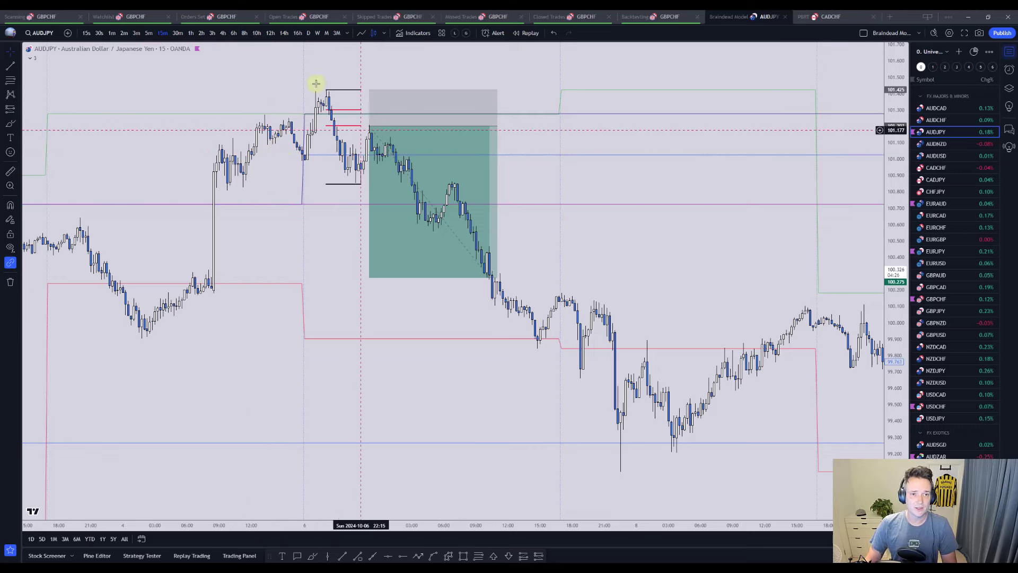
click(10, 126)
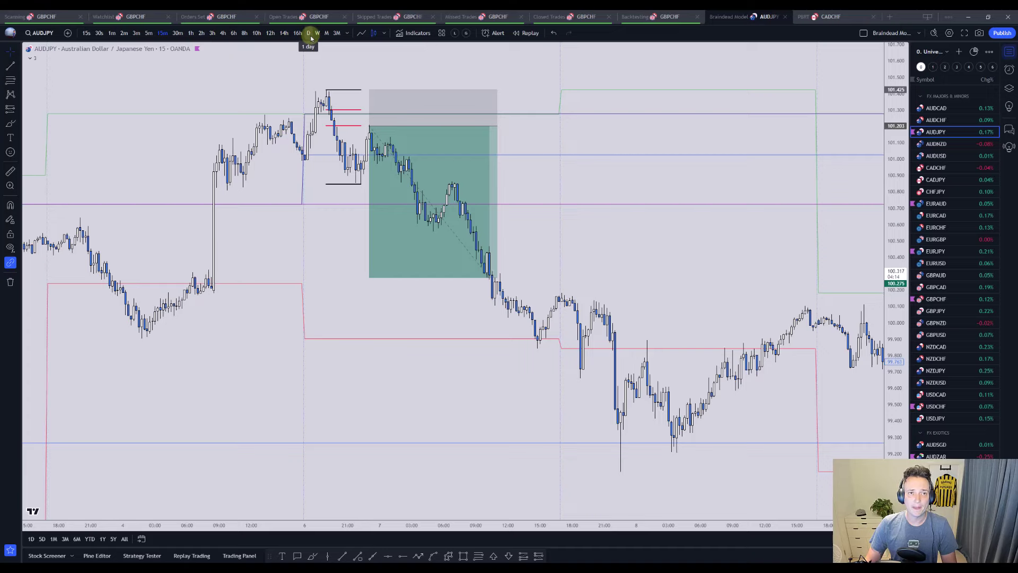
On the 4-hour AUDJPY chart, draw a resistance rectangle from the July 30 high across to October, with its upper edge at 101.779.
click(223, 32)
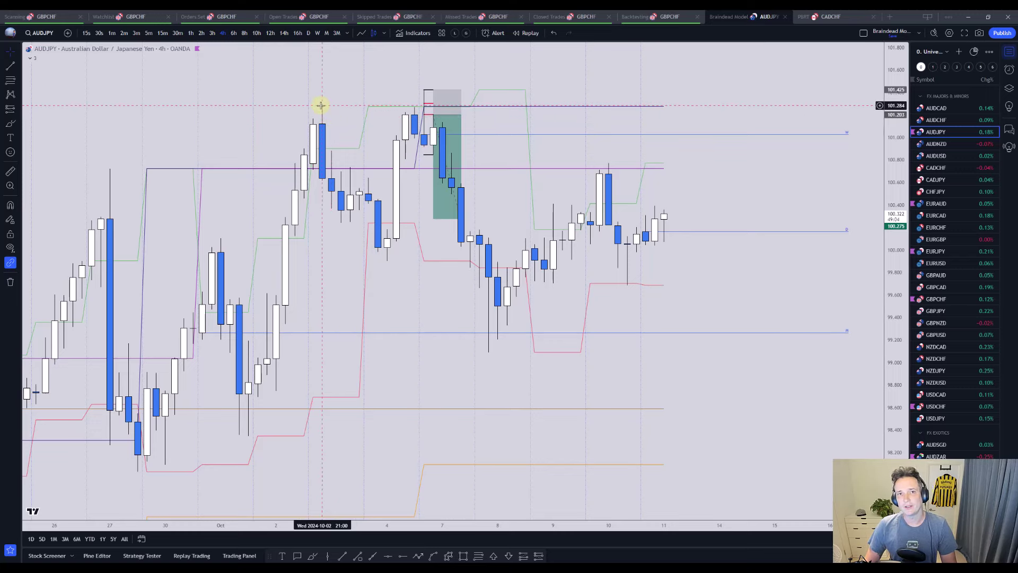
scroll(320, 96, down, 8)
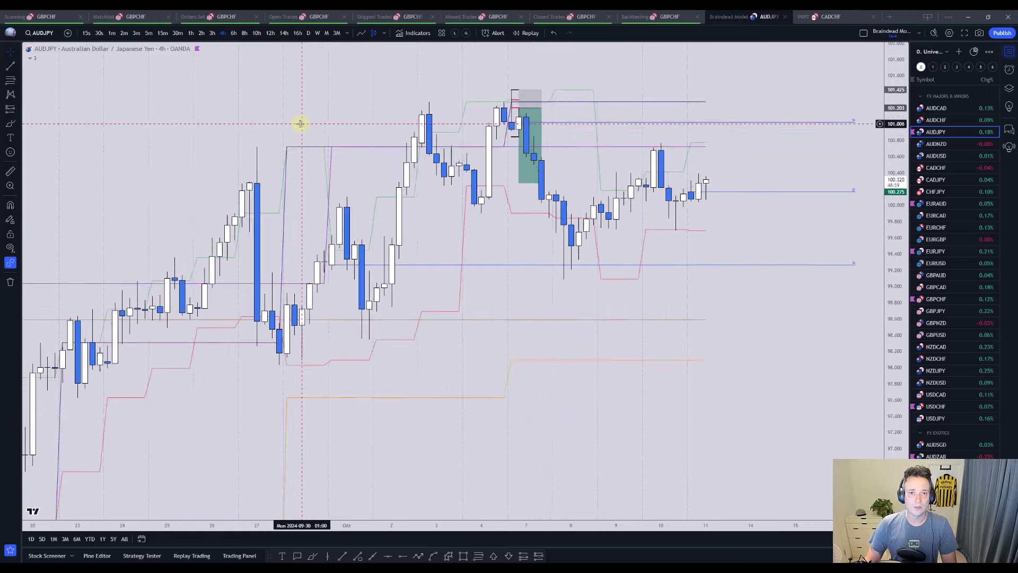
scroll(304, 132, up, 1)
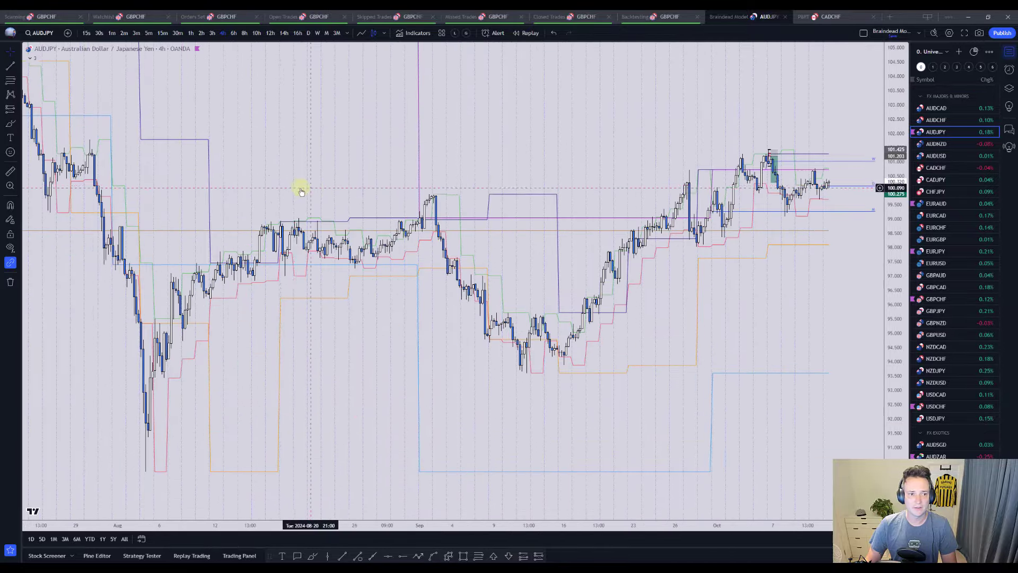
click(462, 555)
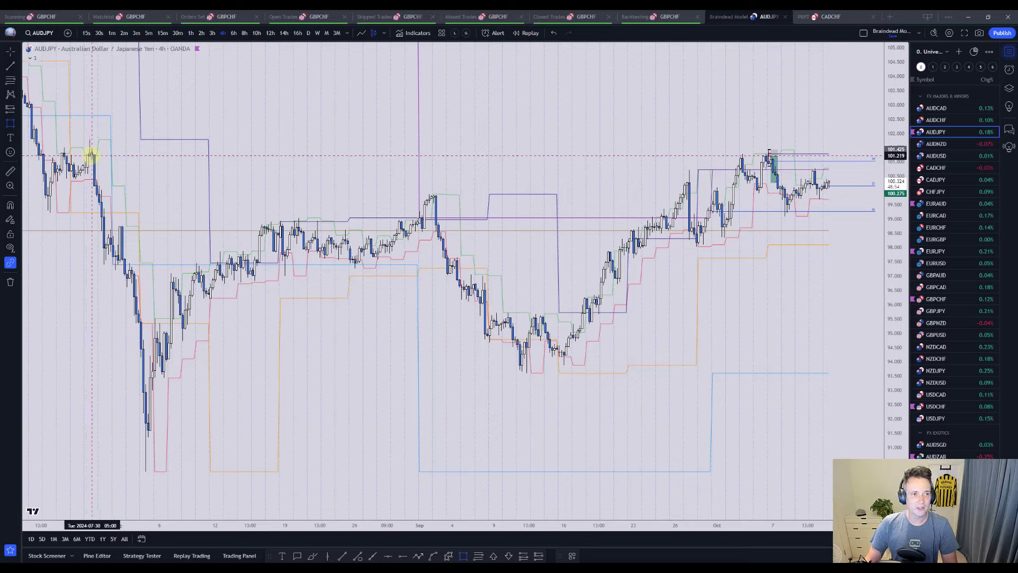
ctrl+click(89, 142)
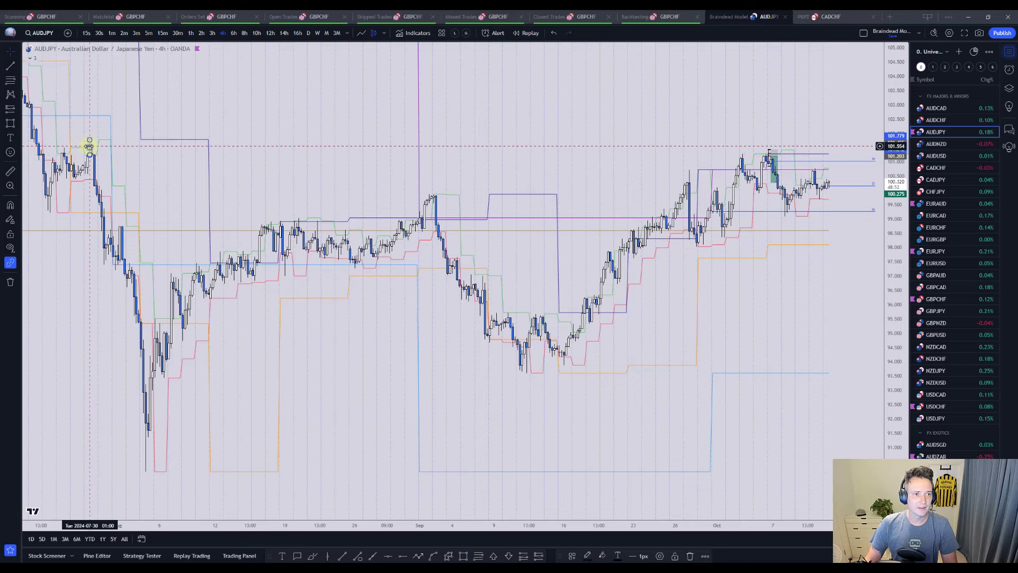
drag(89, 146, 831, 154)
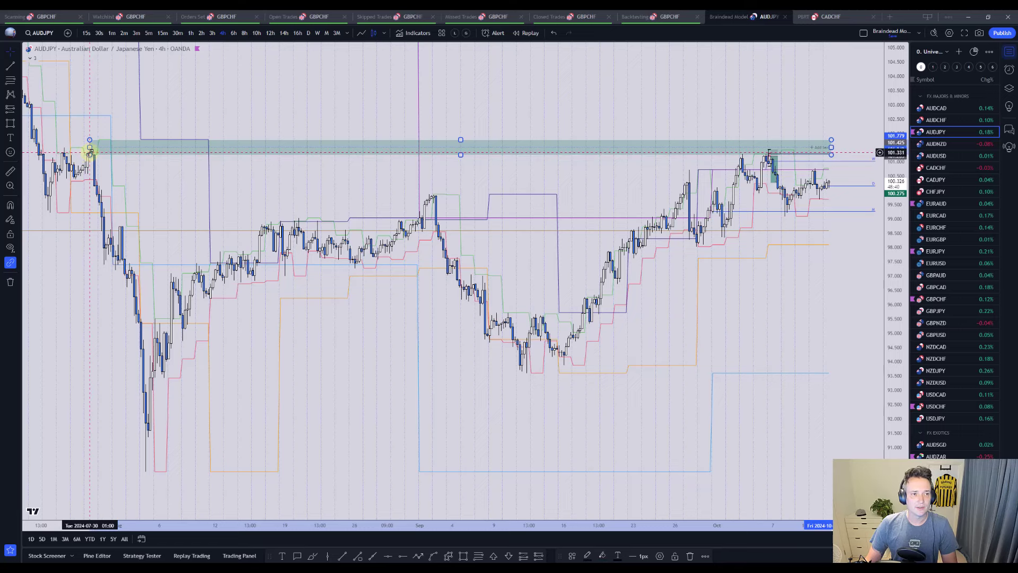
Add a horizontal ray at 101.303 starting from the July 24 candle, along the lower part of the resistance zone.
click(44, 153)
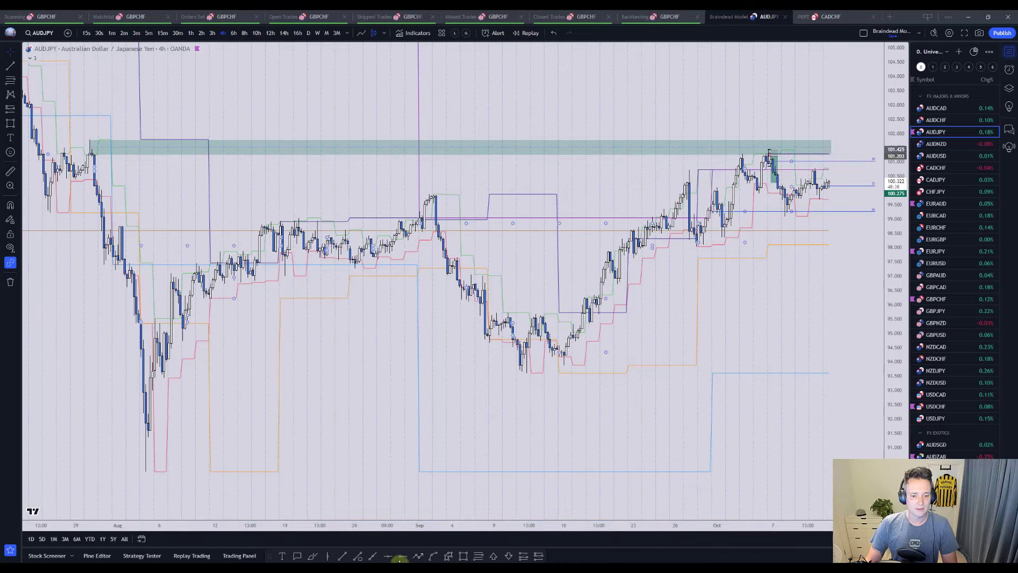
click(400, 557)
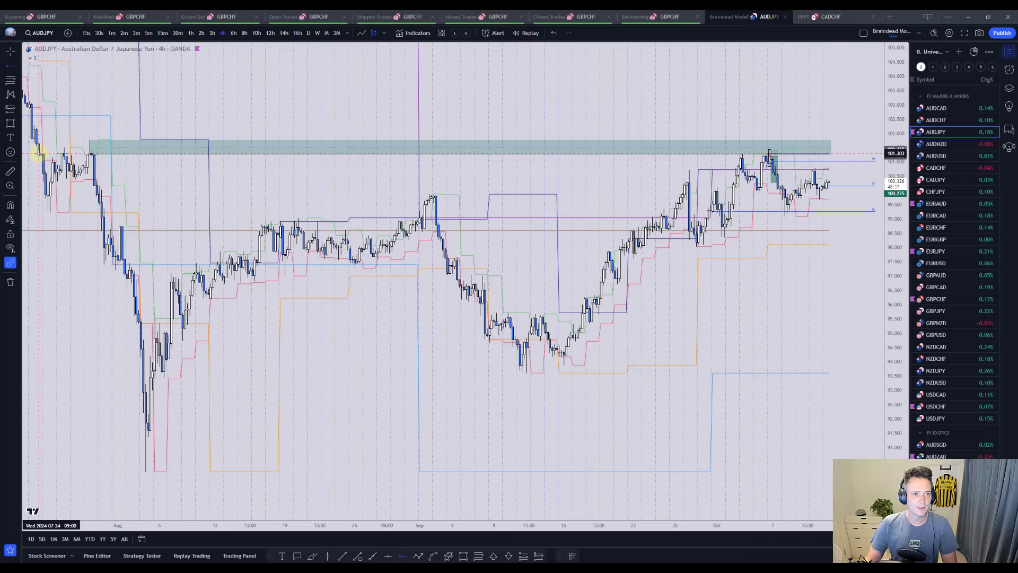
click(40, 154)
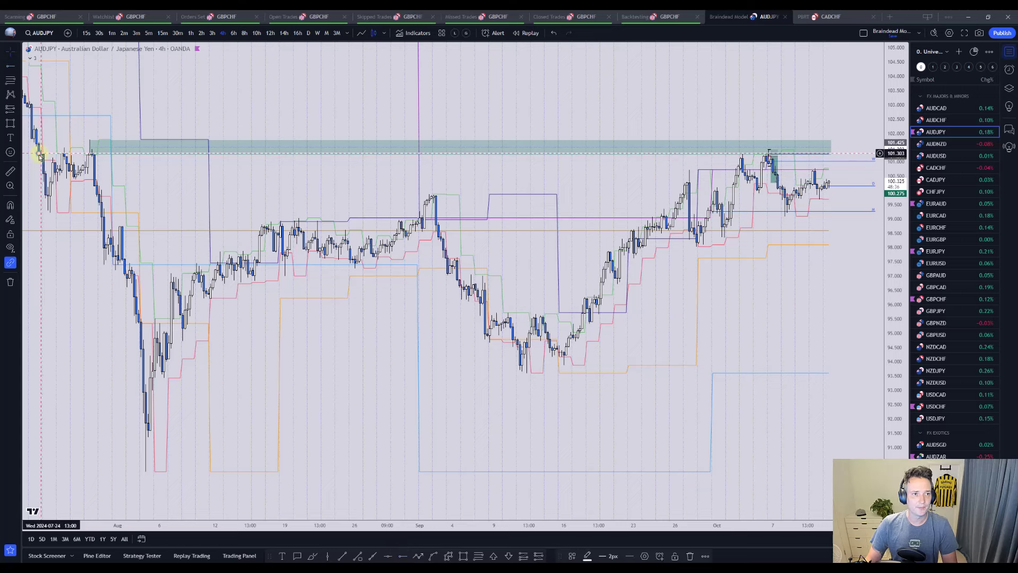
click(91, 150)
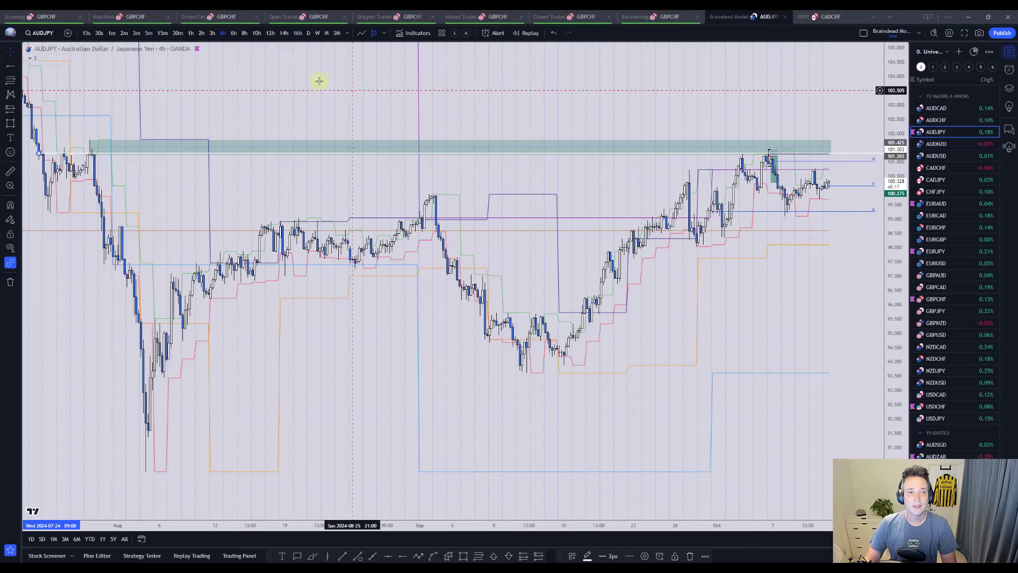
Review AUDJPY on the 15-minute and daily timeframes to see where the resistance zone lies.
click(164, 34)
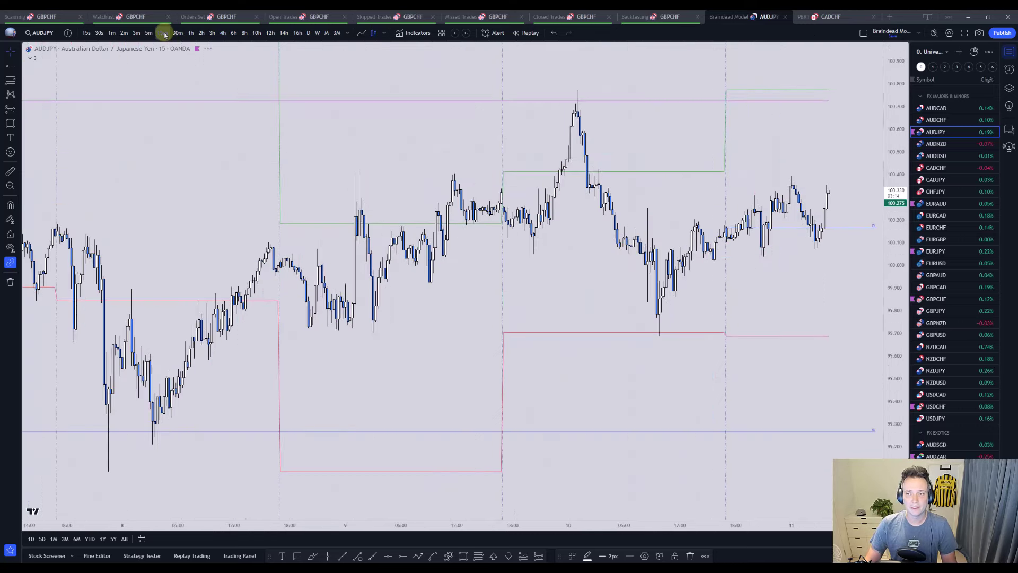
click(308, 33)
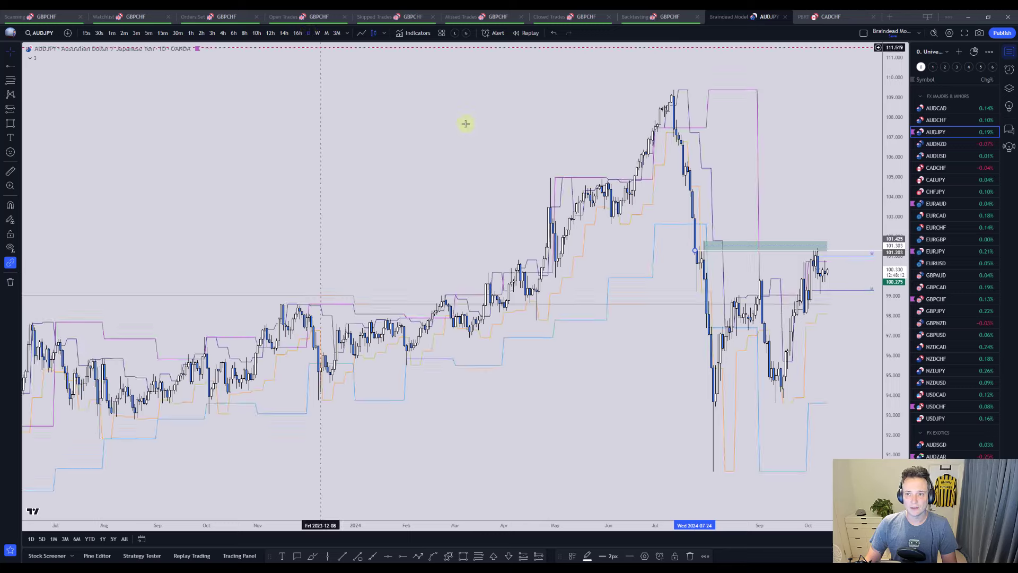
scroll(331, 265, up, 3)
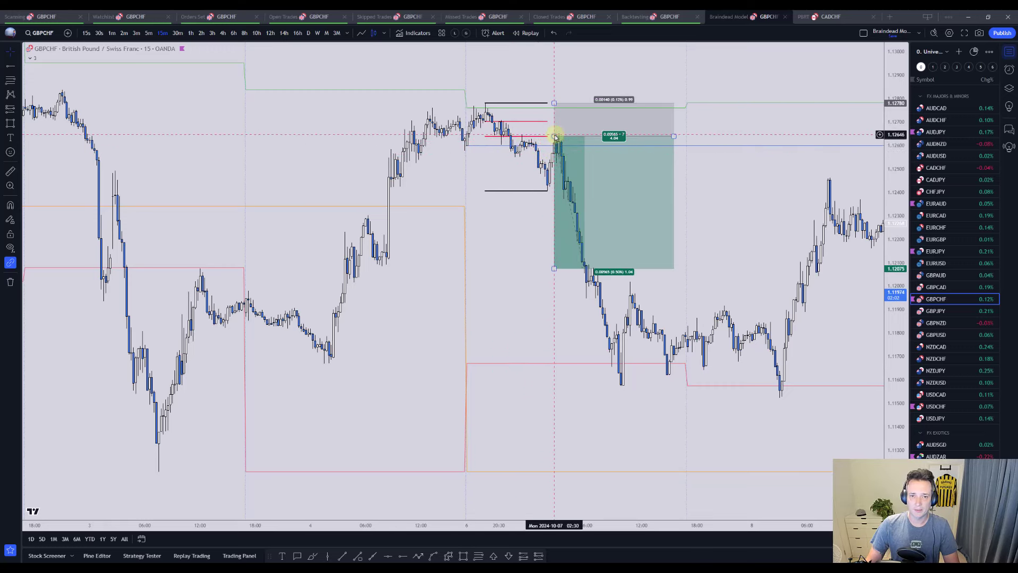
On GBPCHF, brush short lines under the October 4 and October 6 swing lows and circle the short entry beside the lower red retracement line.
click(311, 557)
drag(460, 147, 476, 146)
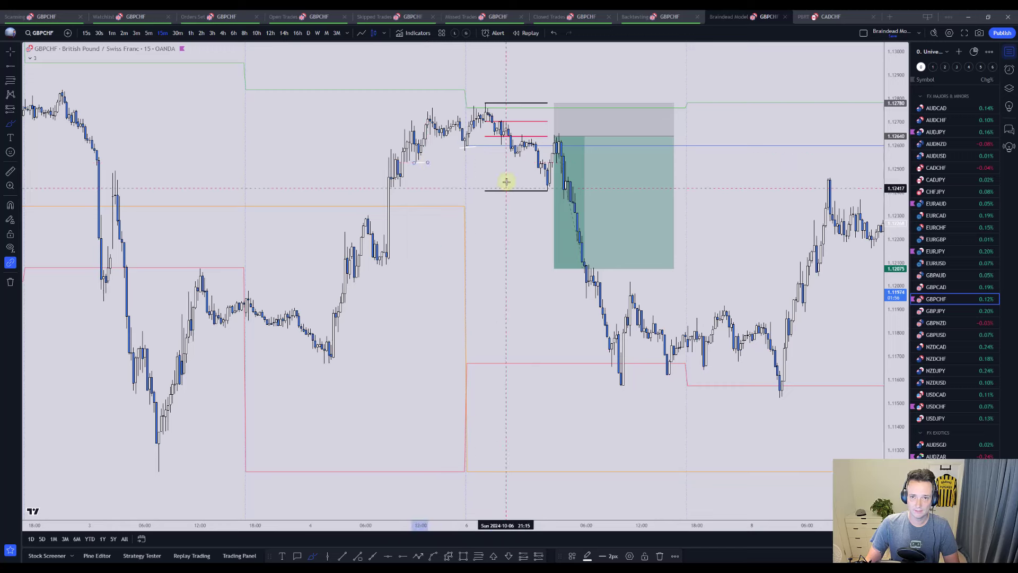
drag(550, 138, 562, 134)
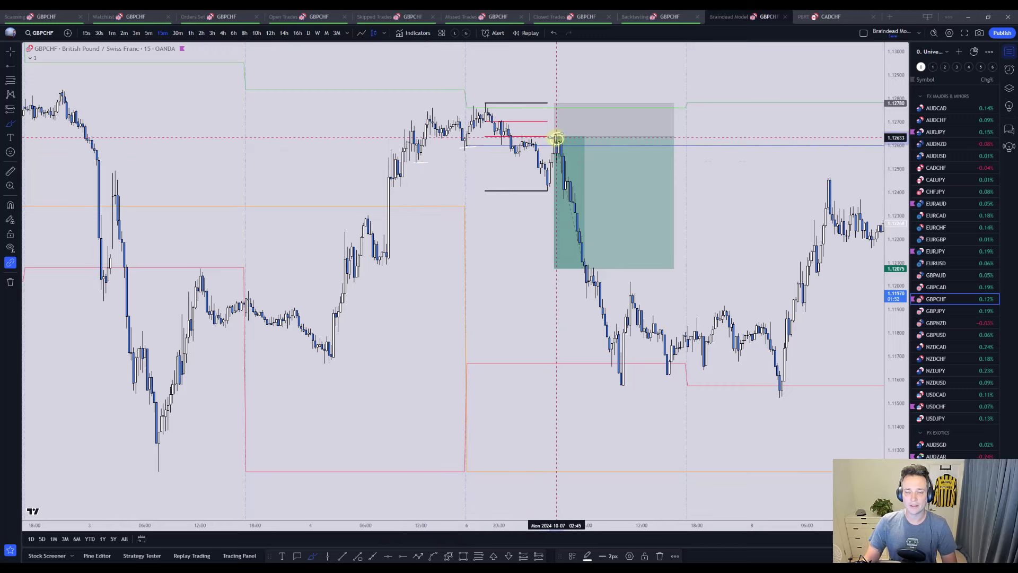
double_click(545, 139)
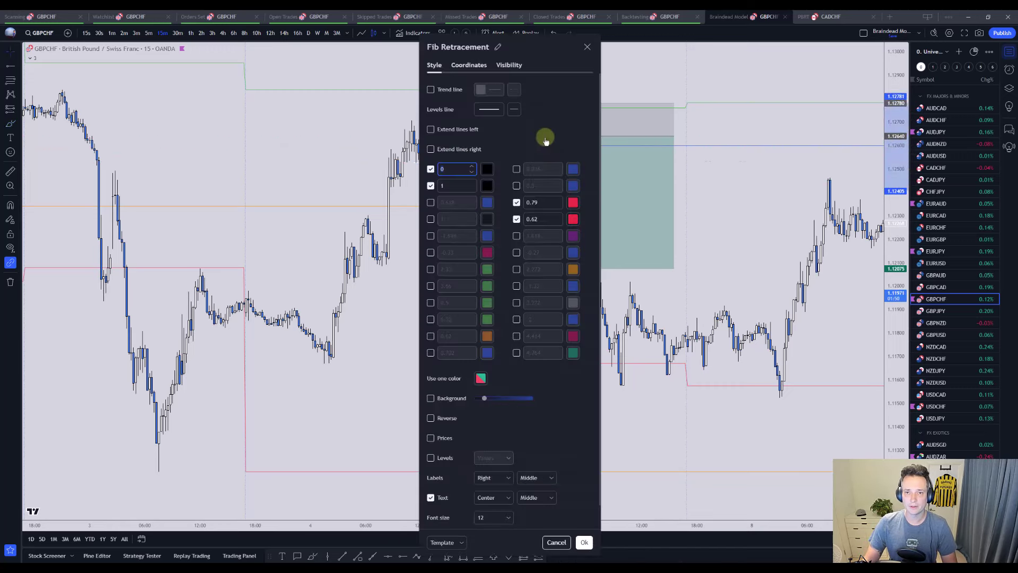
click(587, 49)
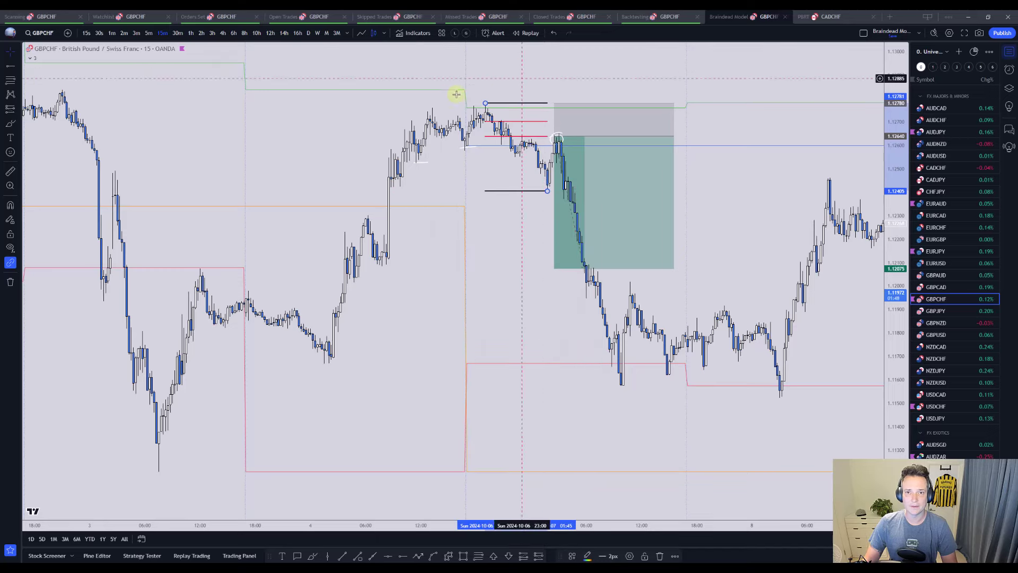
Draw a Fib Retracement from the October 4 low at 1.11670 to the October 6 high at 1.12781, plus a horizontal ray at the October 4 pullback low.
click(13, 81)
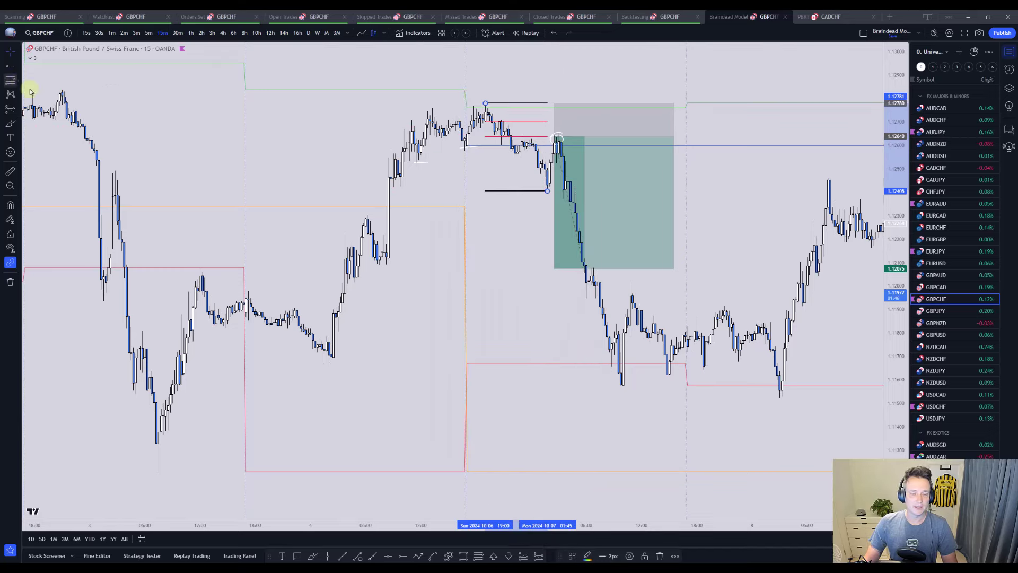
click(324, 365)
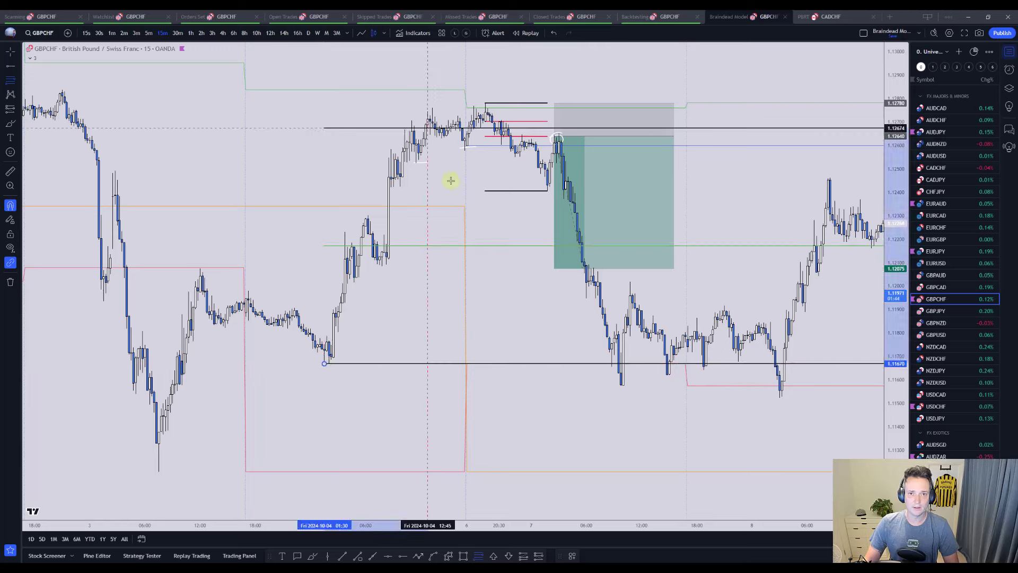
click(485, 104)
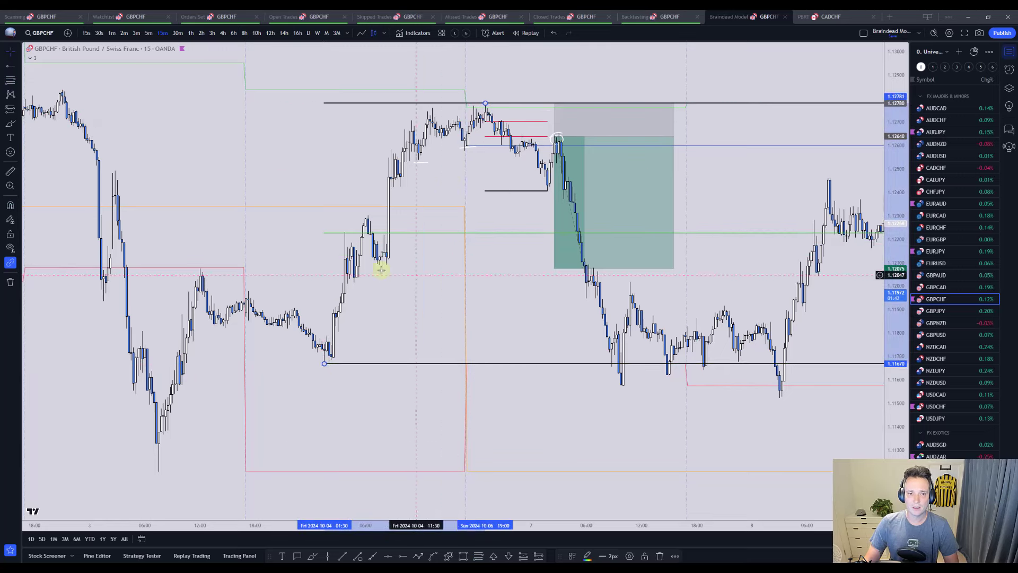
click(403, 556)
click(434, 362)
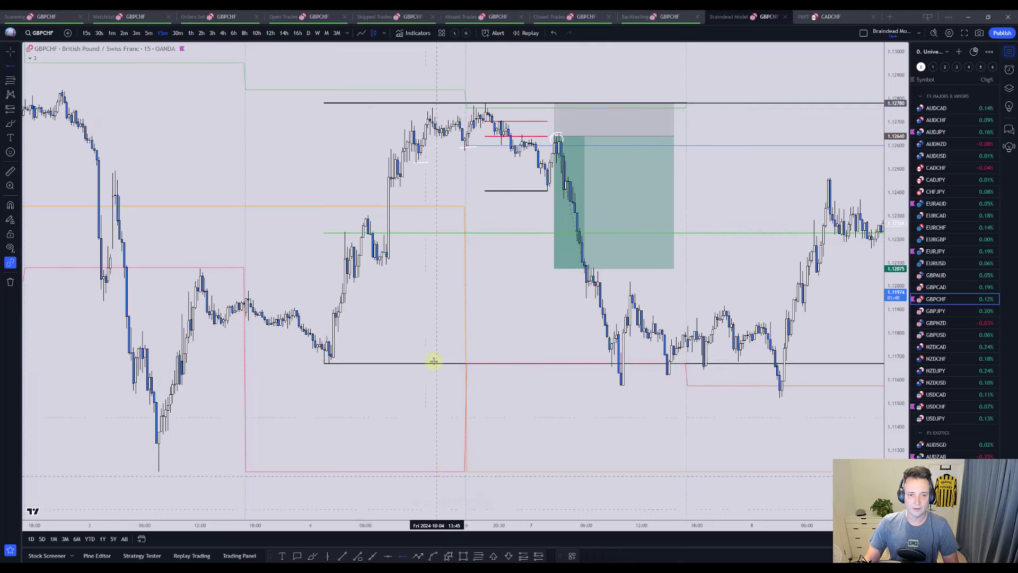
click(381, 264)
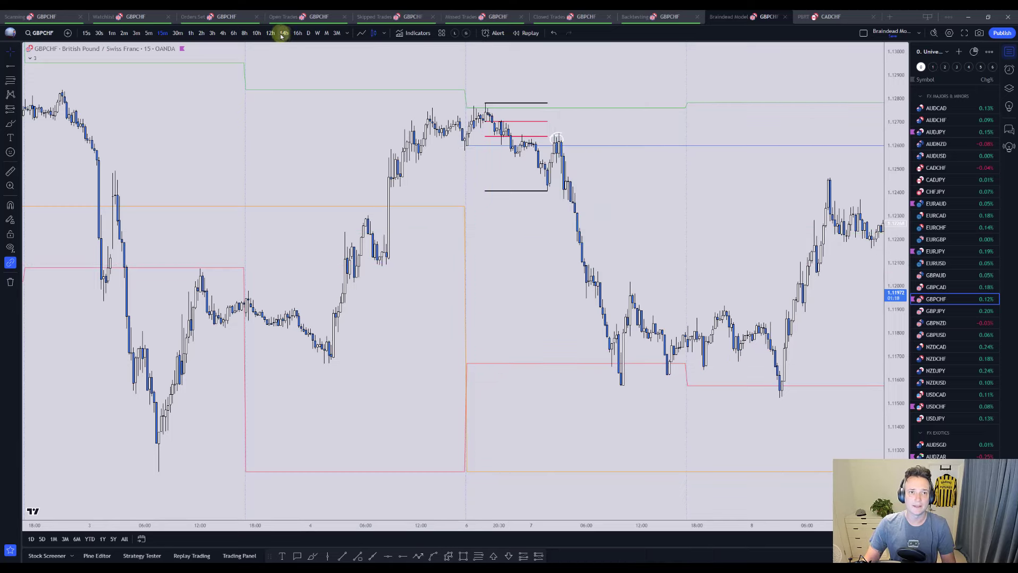
On the 4-hour GBPCHF chart, draw a rectangle from October 2 to October 7 between 1.12747 and 1.12844.
click(224, 34)
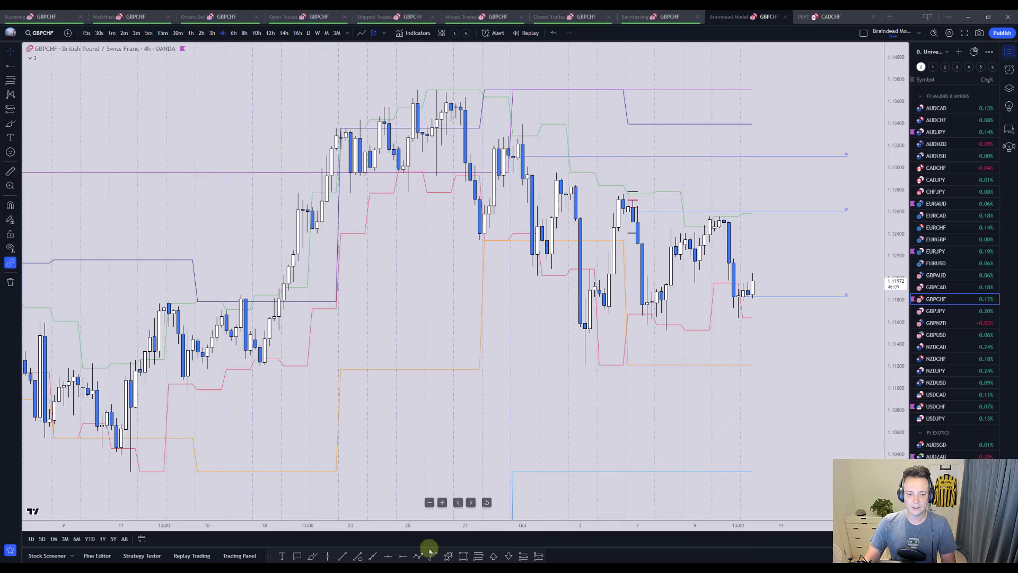
click(463, 556)
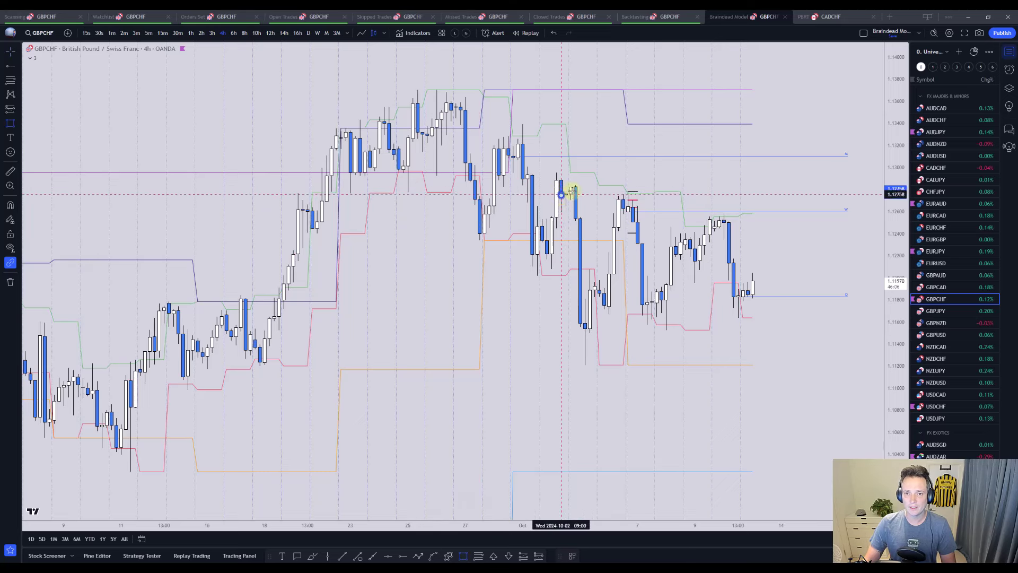
mouse_move(561, 195)
mouse_down()
mouse_move(589, 182)
mouse_move(656, 184)
mouse_up()
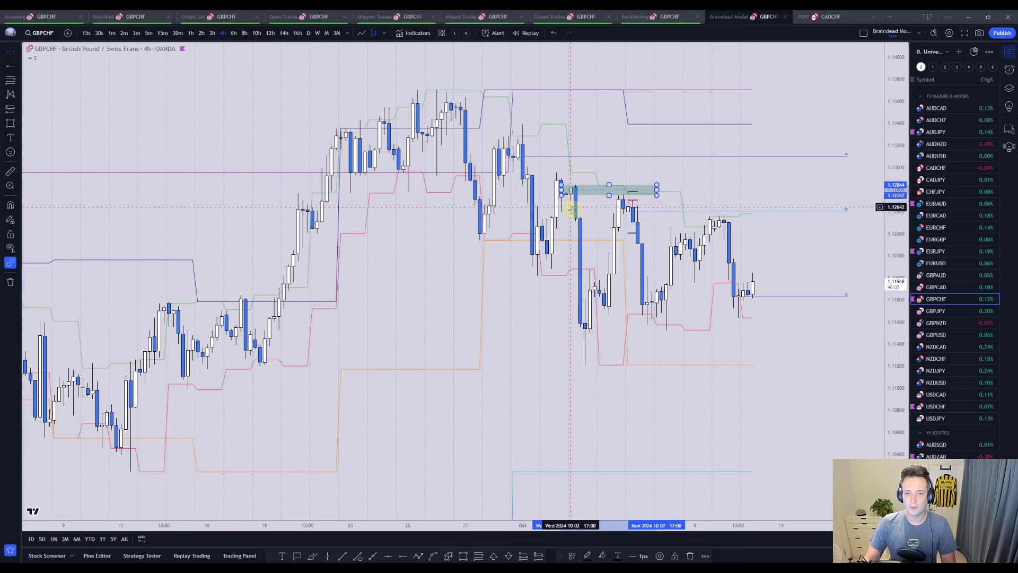
Draw a second, wider rectangle between 1.12718 and 1.12885 ending on October 7, and extend its start back to September 27.
click(464, 555)
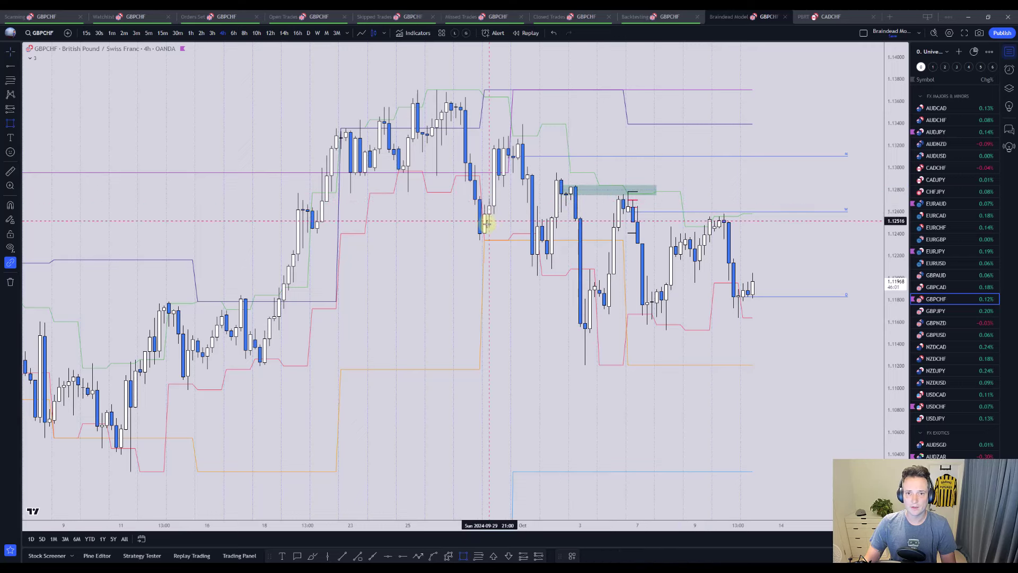
drag(498, 197, 661, 198)
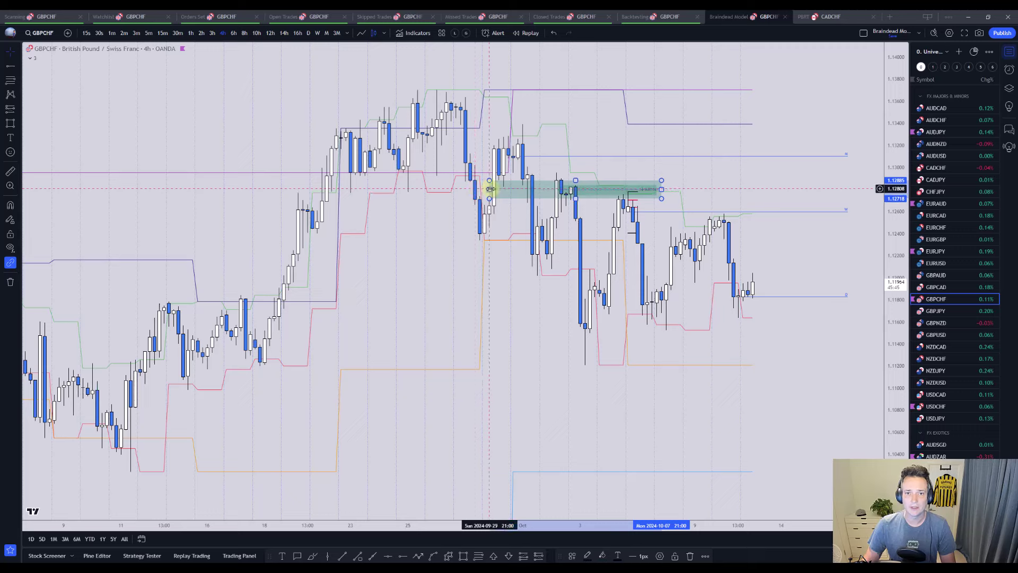
drag(490, 189, 475, 190)
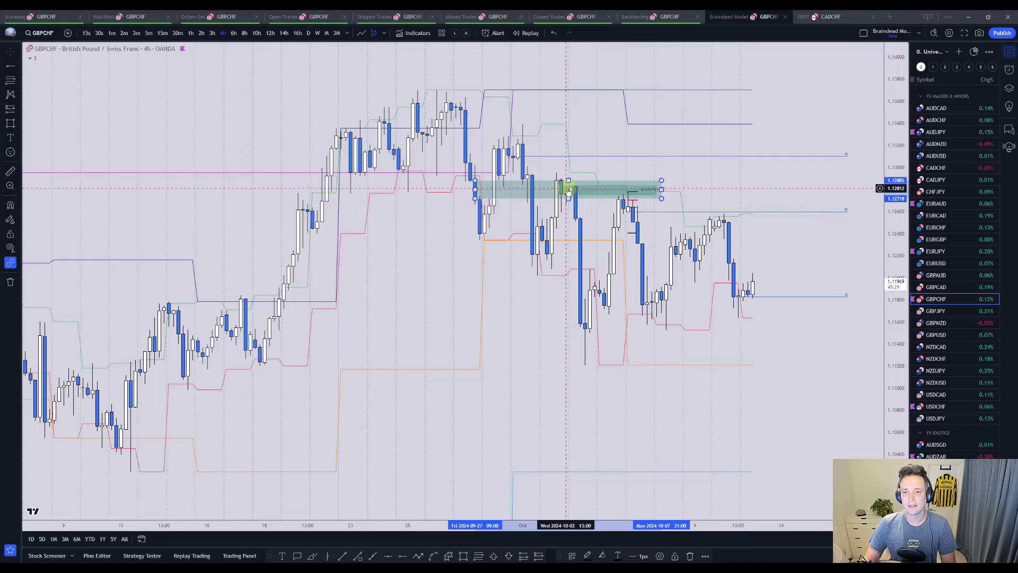
Return to the 15-minute GBPCHF chart and delete the brushed circle at the short entry.
click(162, 33)
drag(335, 303, 663, 304)
scroll(531, 297, down, 7)
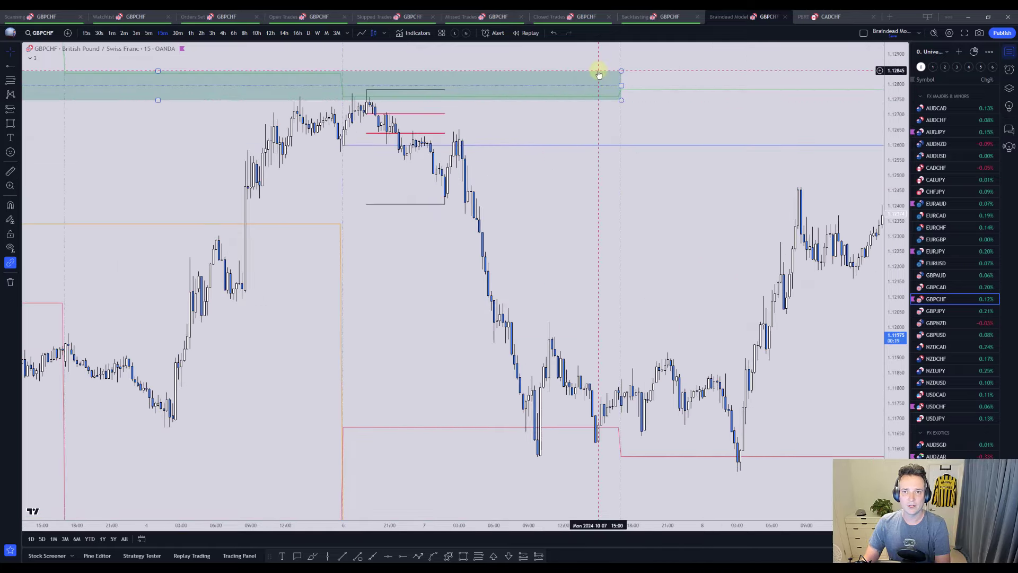
key(Delete)
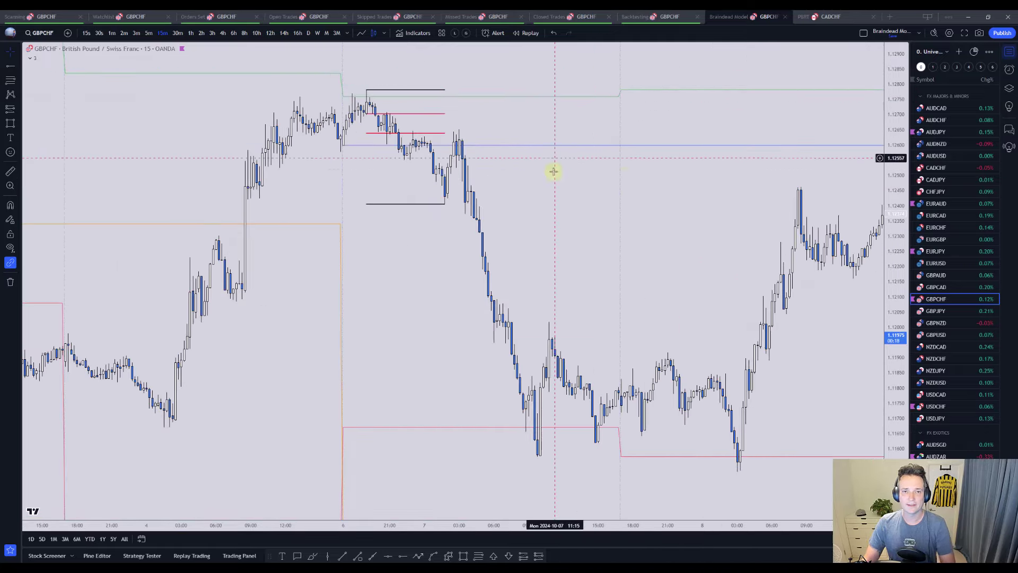
drag(536, 183, 827, 234)
scroll(761, 240, up, 2)
drag(708, 249, 479, 270)
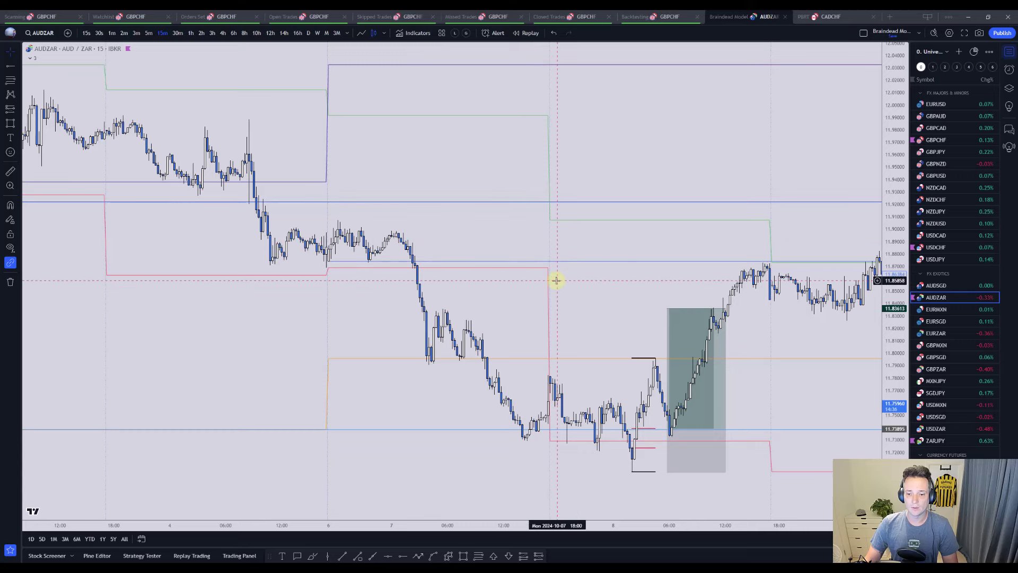
scroll(557, 281, up, 2)
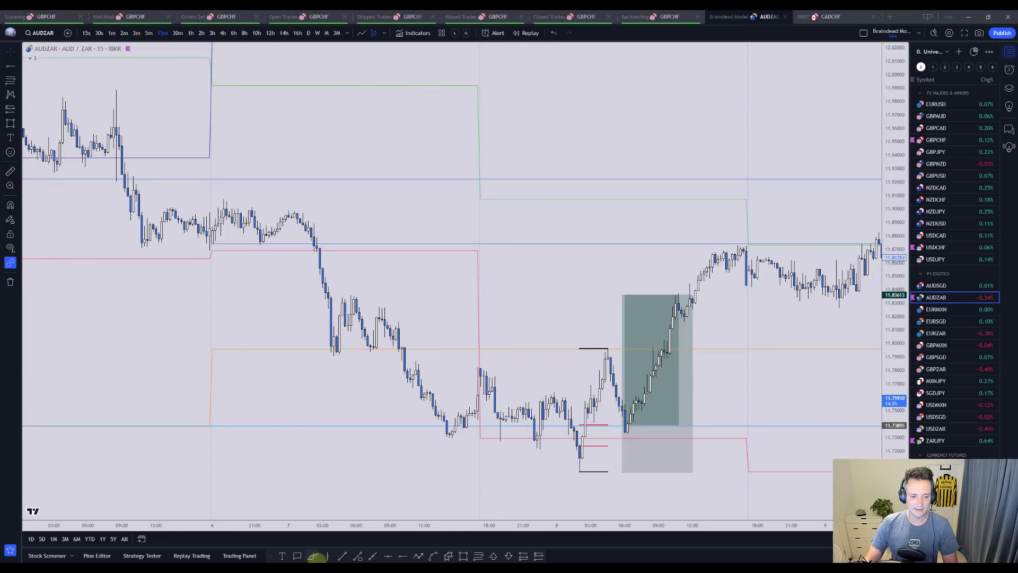
On AUDZAR, brush short horizontal lines over the two October 7 swing highs preceding the long setup.
click(312, 557)
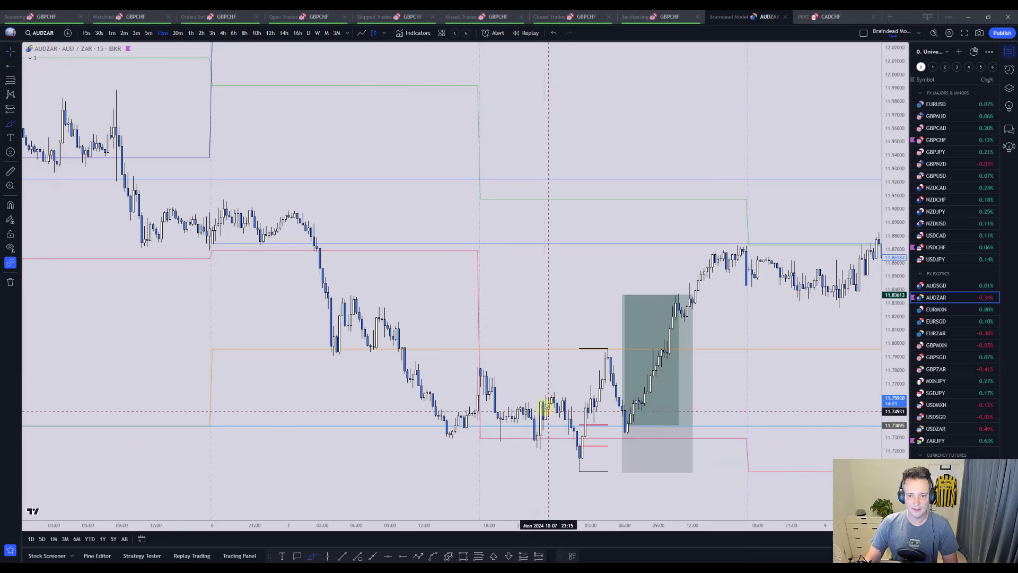
drag(546, 393, 565, 390)
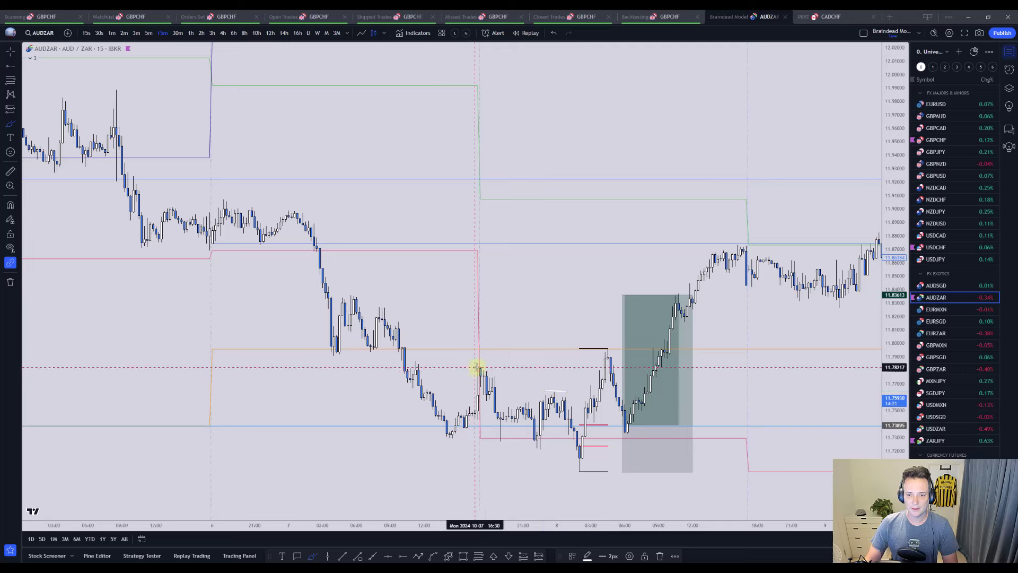
drag(477, 368, 506, 367)
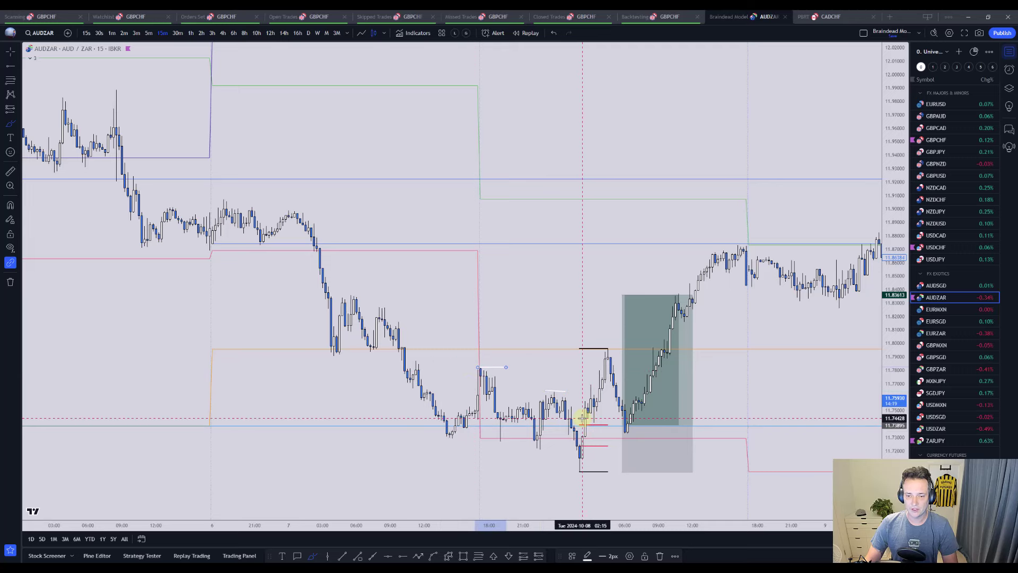
Brush short horizontal marks at the start of the October 8 rally on AUDZAR, near the red Fibonacci levels.
mouse_move(581, 418)
mouse_down()
mouse_move(596, 418)
mouse_move(594, 435)
mouse_up()
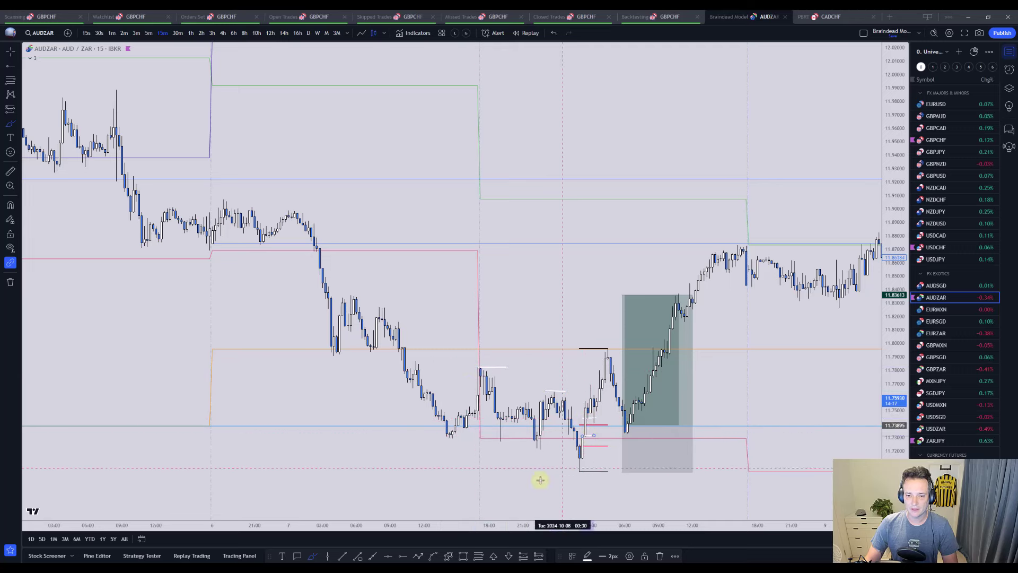
Identify the light blue level in the High Low indicator's style settings and examine it on the AUDZAR 4-hour and daily charts.
double_click(391, 425)
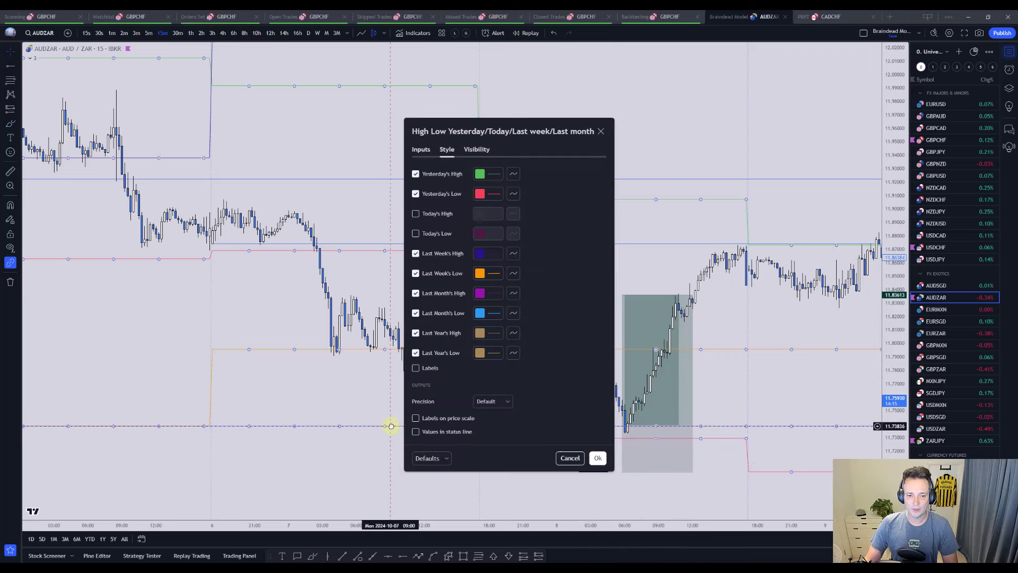
click(569, 458)
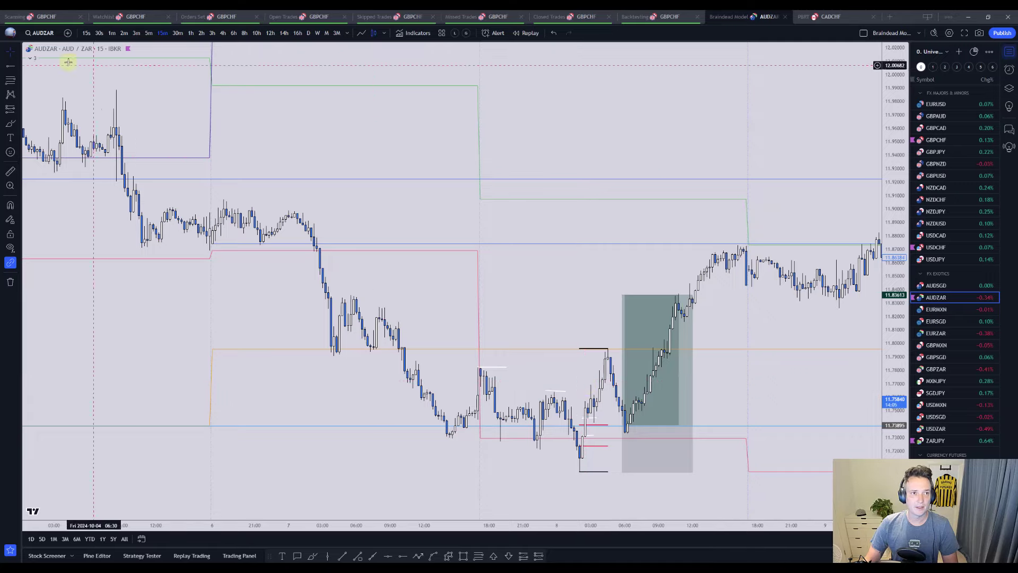
click(223, 33)
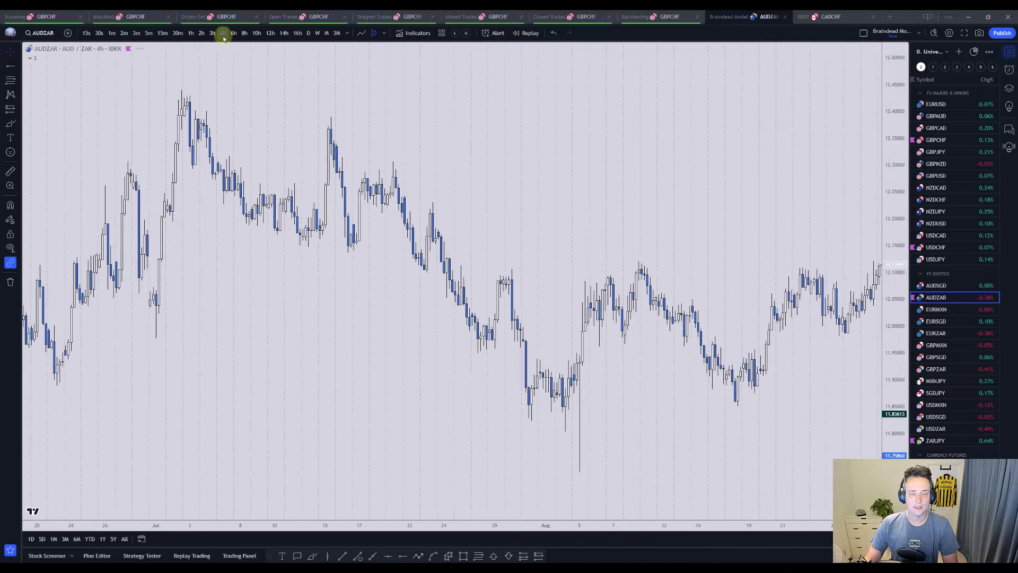
scroll(593, 427, up, 3)
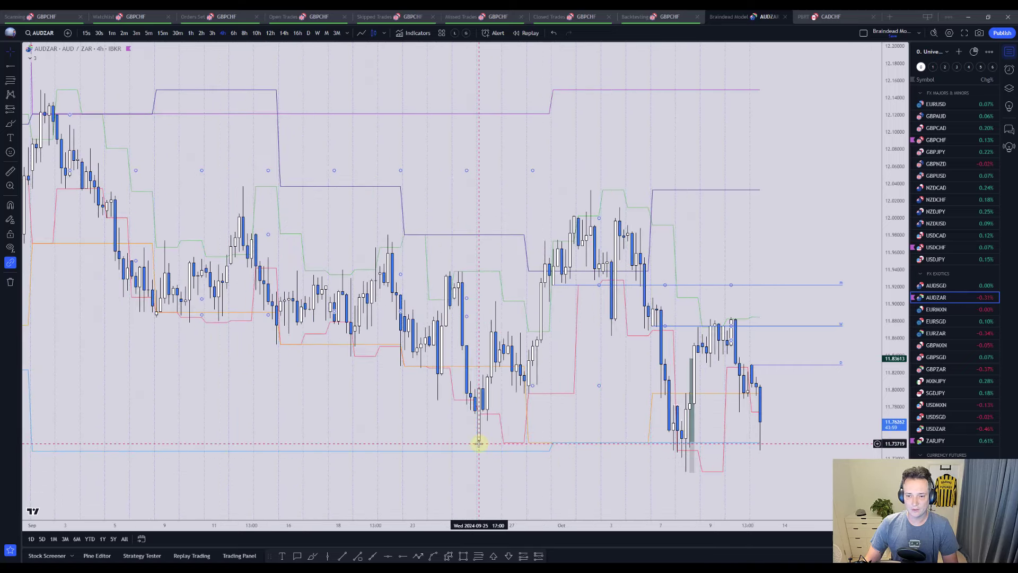
scroll(479, 443, down, 5)
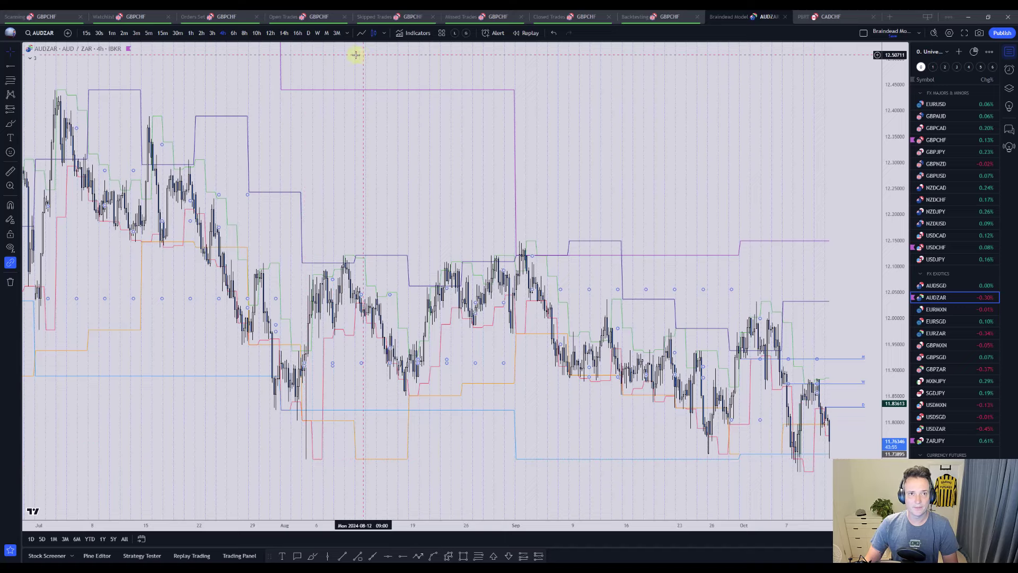
click(308, 33)
scroll(745, 409, up, 2)
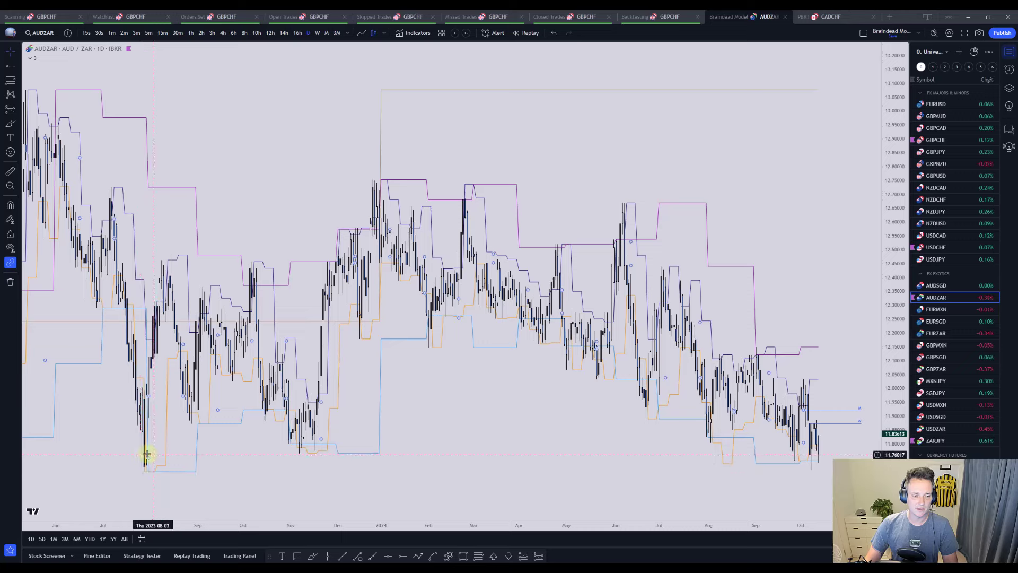
scroll(152, 467, up, 2)
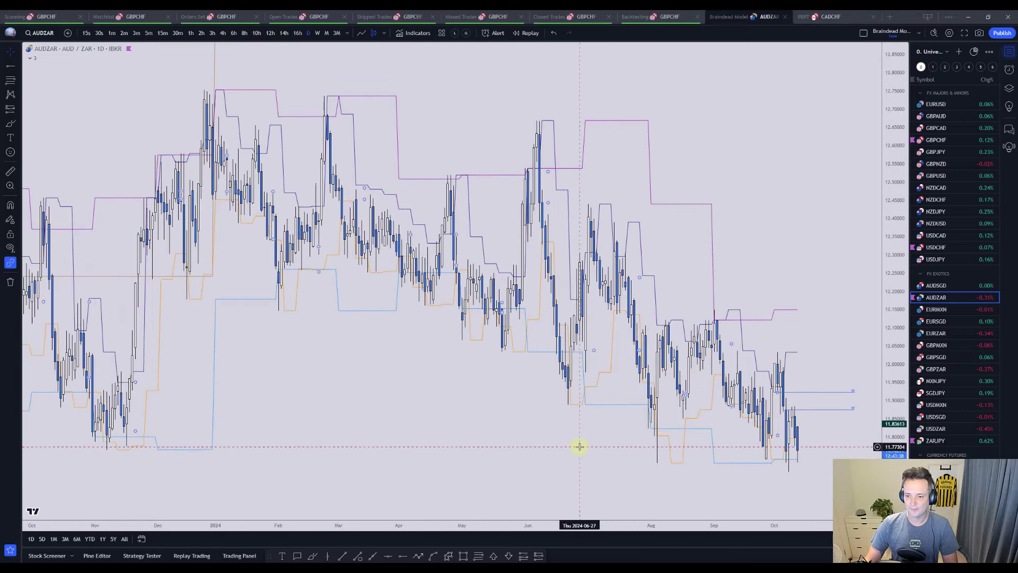
drag(579, 447, 495, 473)
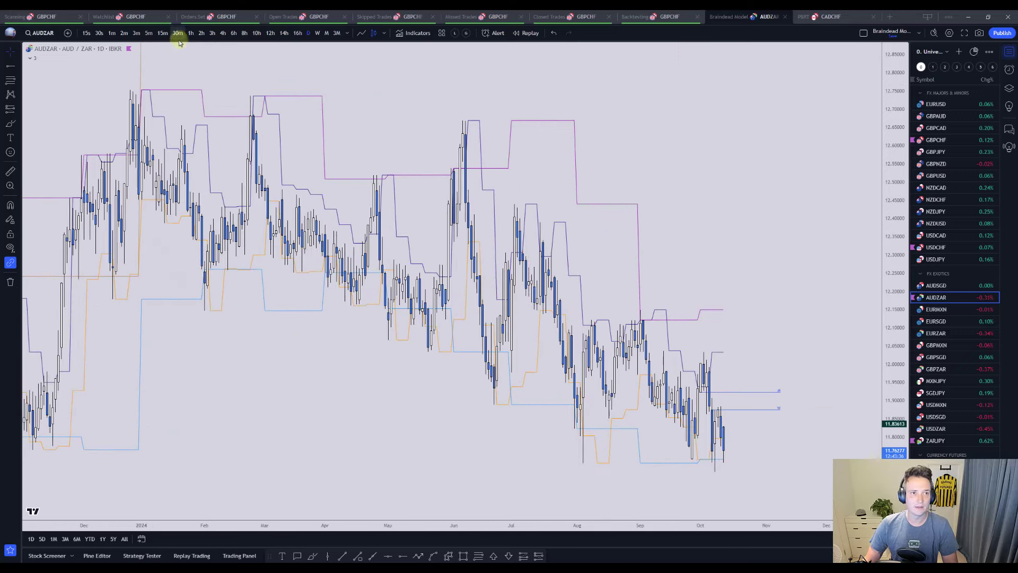
On the 15-minute AUDZAR chart, draw a Fibonacci retracement from the October 7 high at 11.89709 to the October 8 swing low.
click(163, 33)
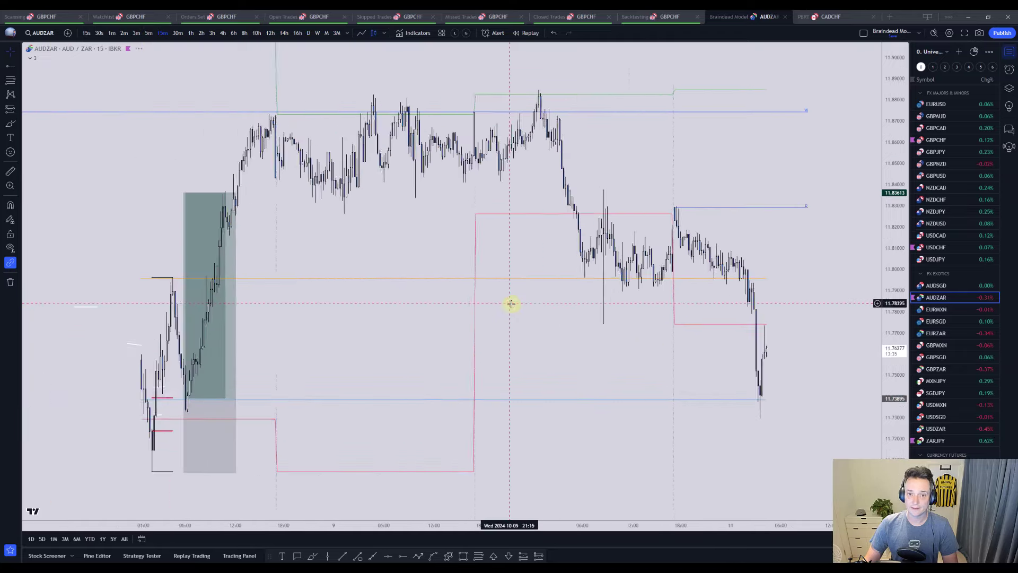
drag(723, 264, 125, 136)
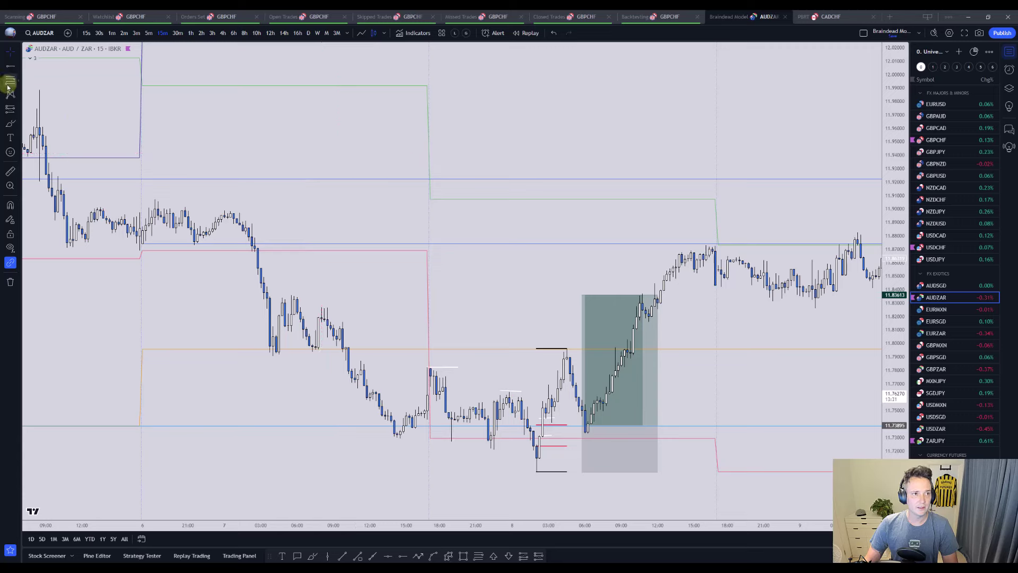
click(10, 80)
drag(239, 212, 537, 472)
ctrl+click(537, 472)
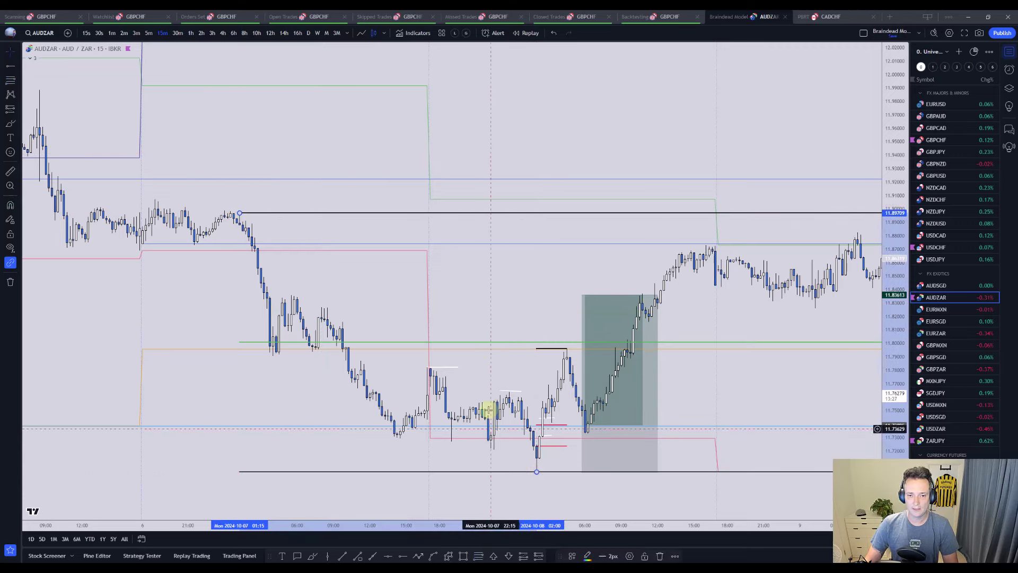
Place horizontal rays at the two October 7 pullback highs, at 11.82672 and 11.83576.
click(403, 557)
click(321, 308)
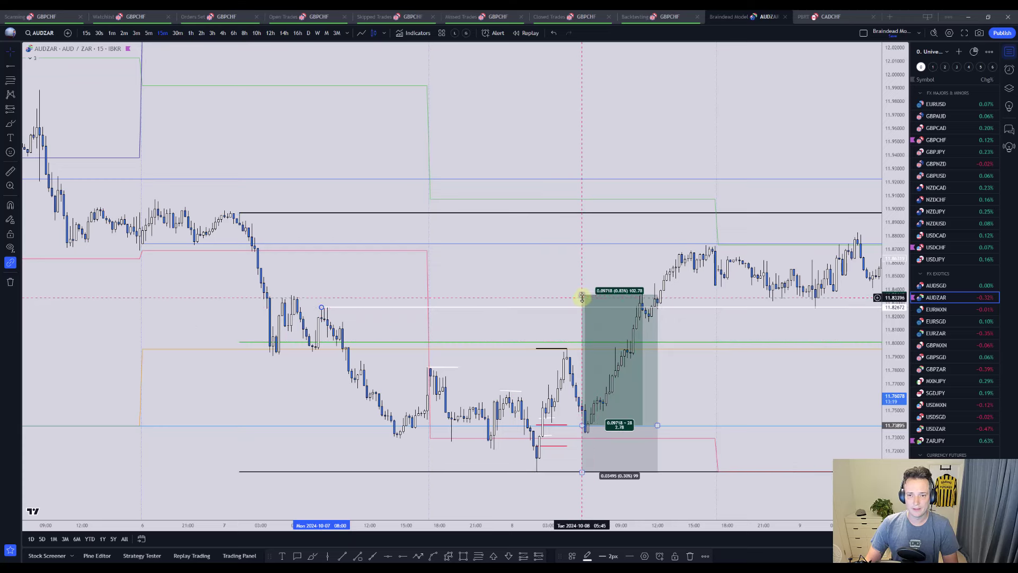
click(402, 556)
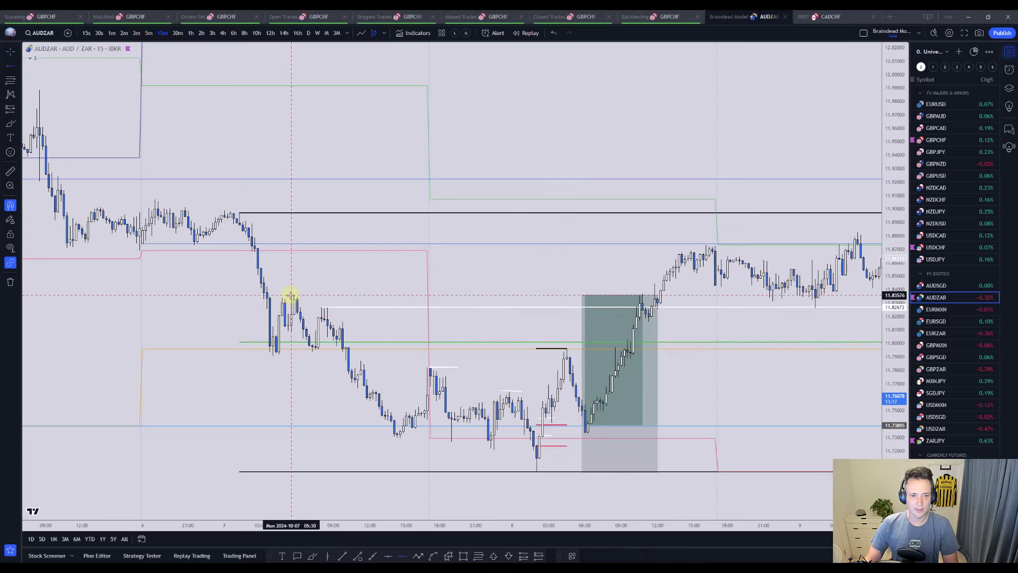
click(291, 296)
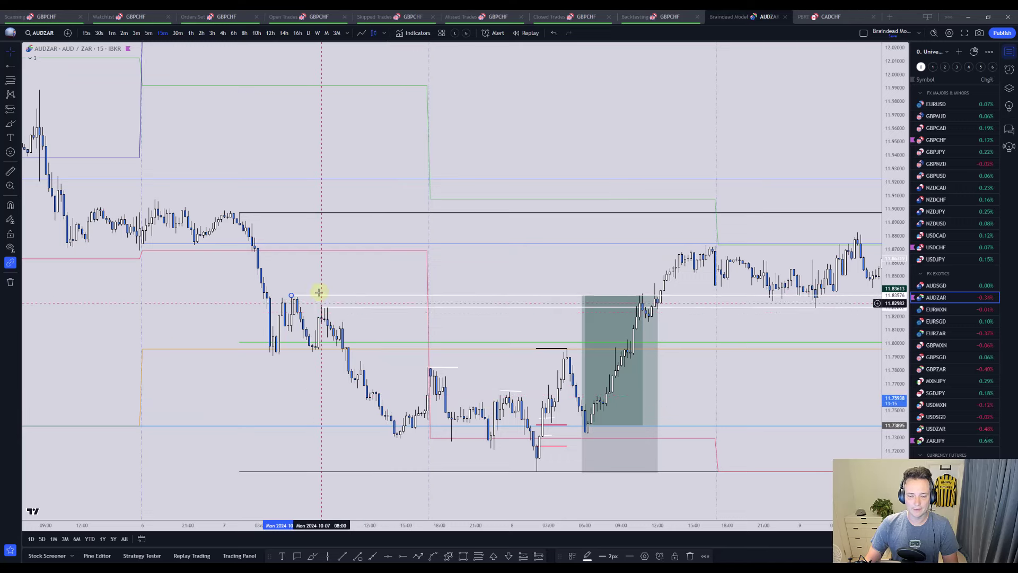
Adjust the long position's profit target to 11.83633, just above the upper horizontal ray.
click(581, 306)
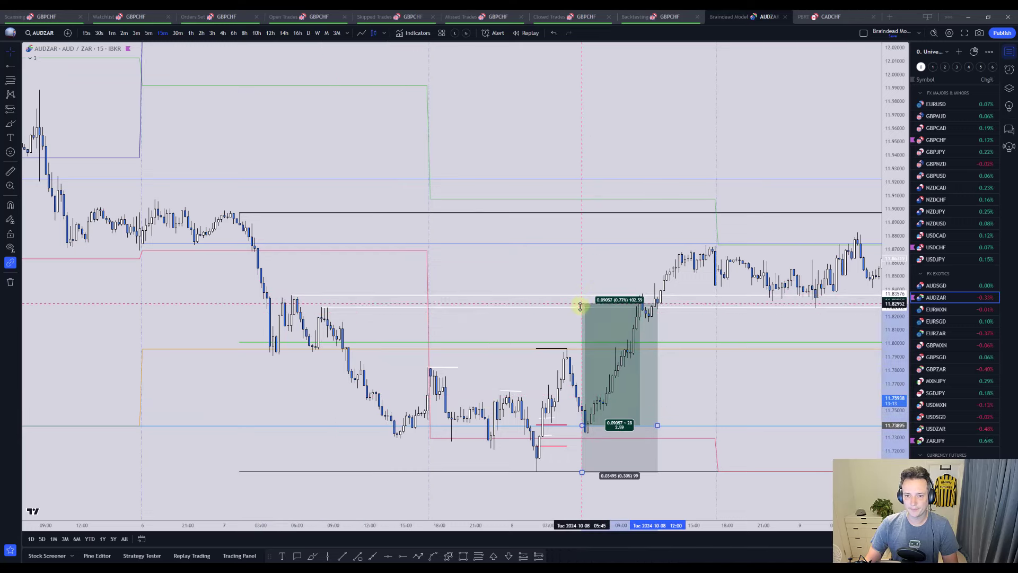
drag(581, 306, 586, 291)
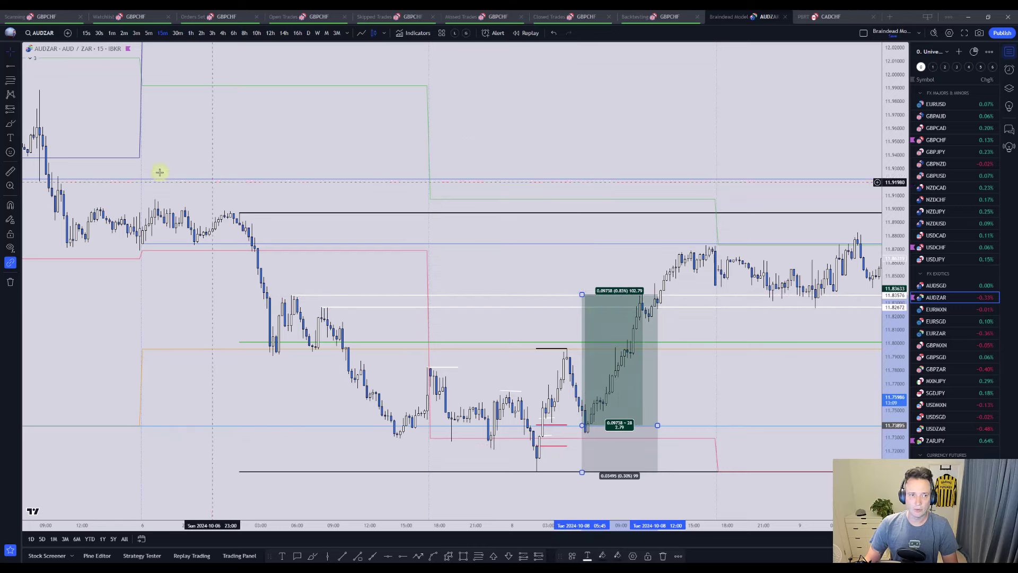
Brush a small mark at the October 8 swing low and extend the long position's stop to about 0.037 below entry.
click(16, 124)
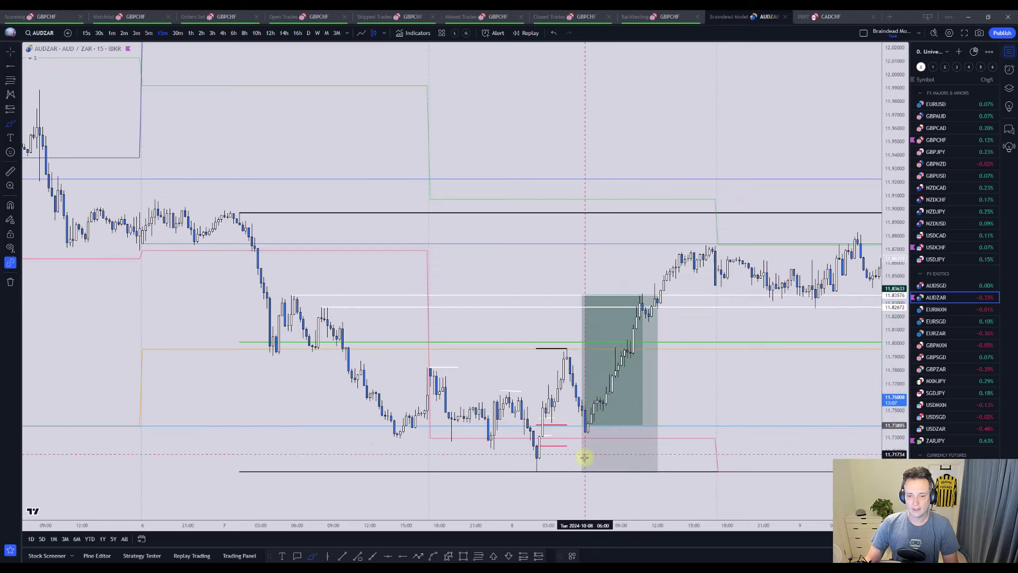
drag(542, 470, 541, 467)
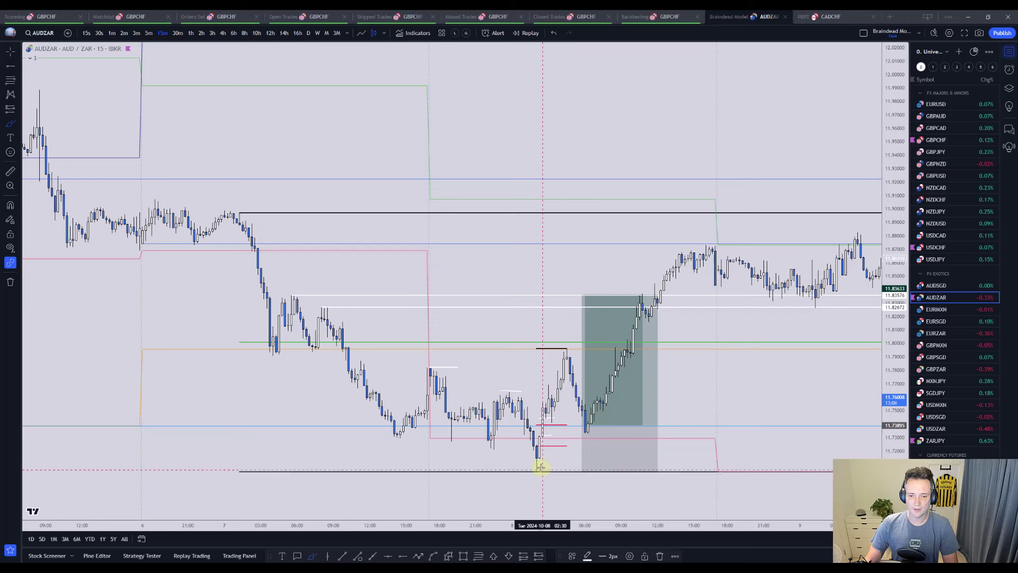
click(581, 472)
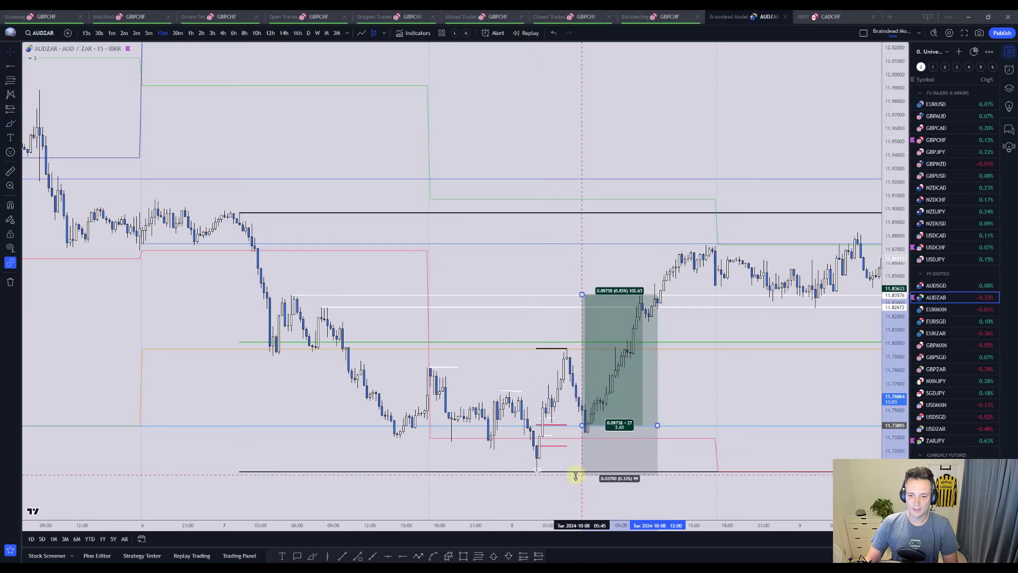
click(553, 492)
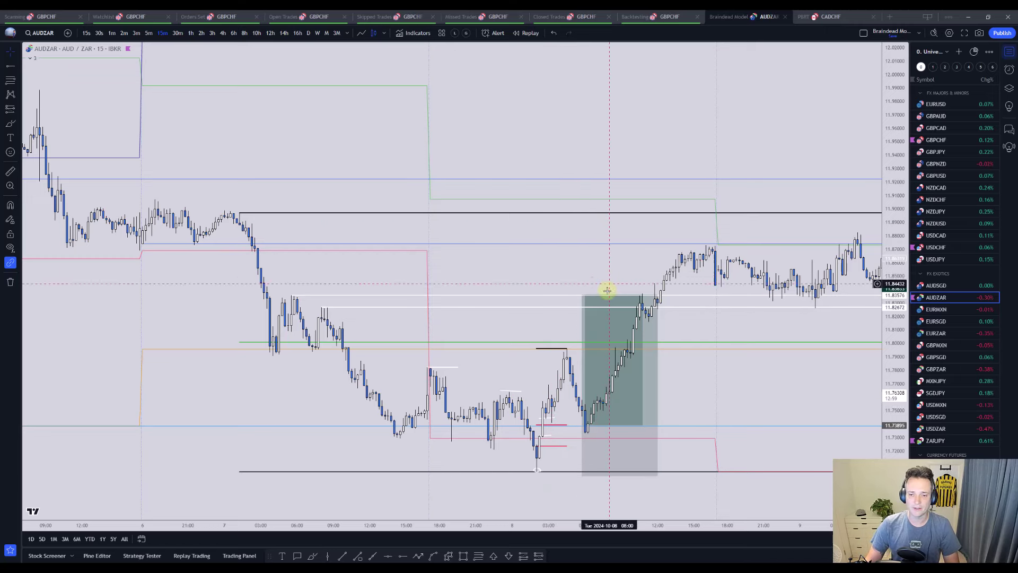
click(601, 324)
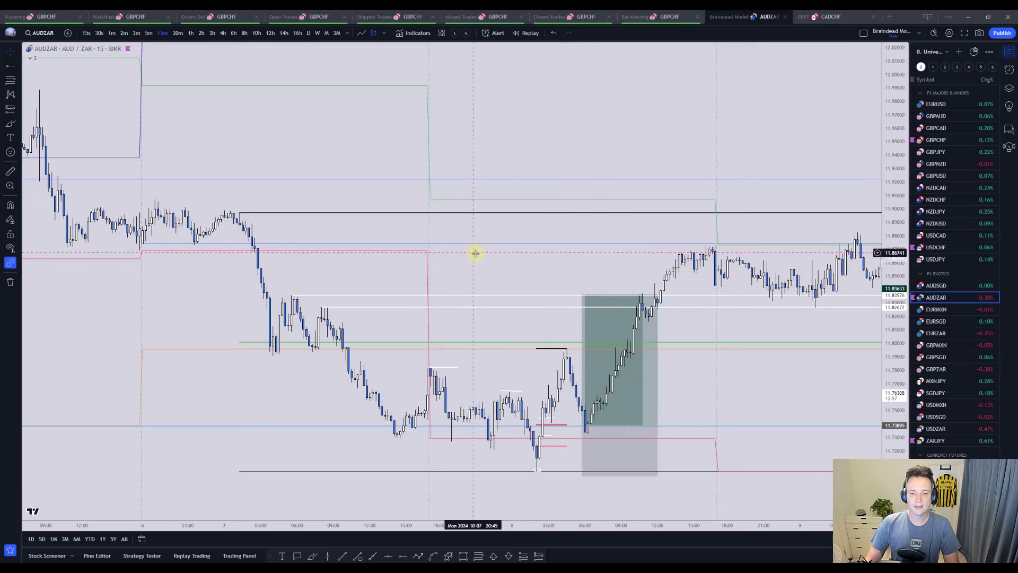
click(560, 266)
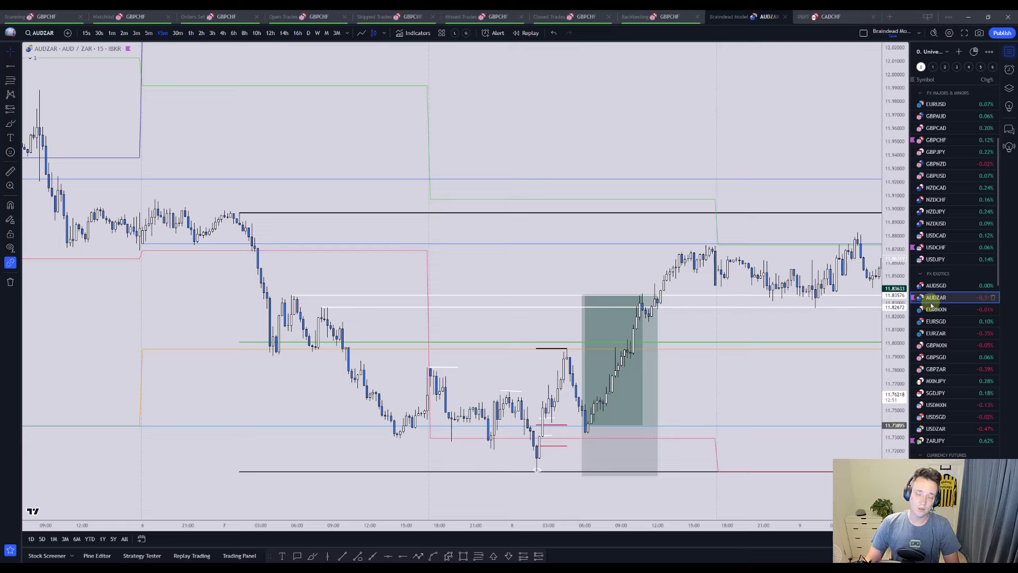
Open the ZARJPY chart and temporarily brush short lines over the October 8 swing highs before the long setup, deleting them again.
click(936, 440)
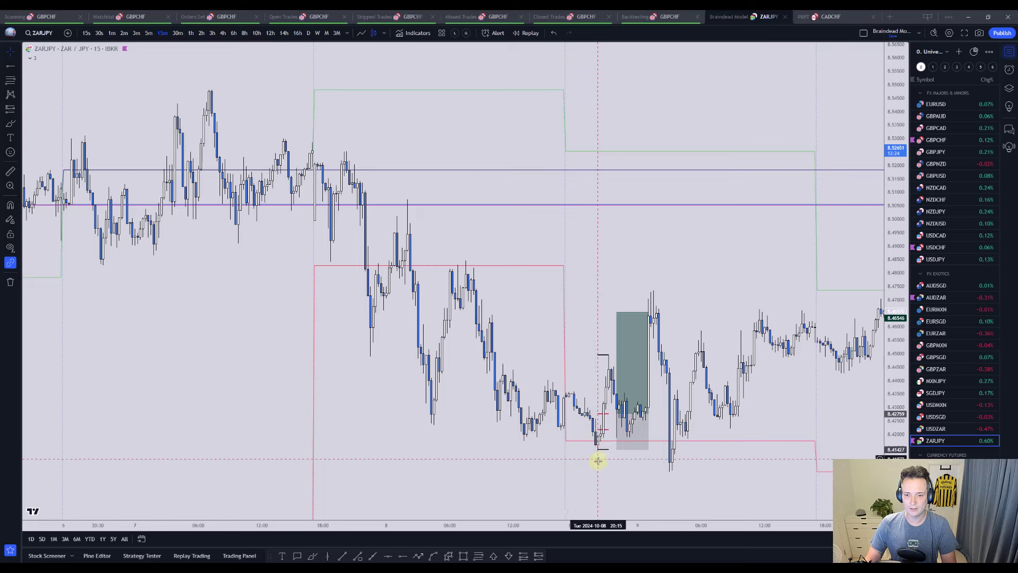
click(11, 126)
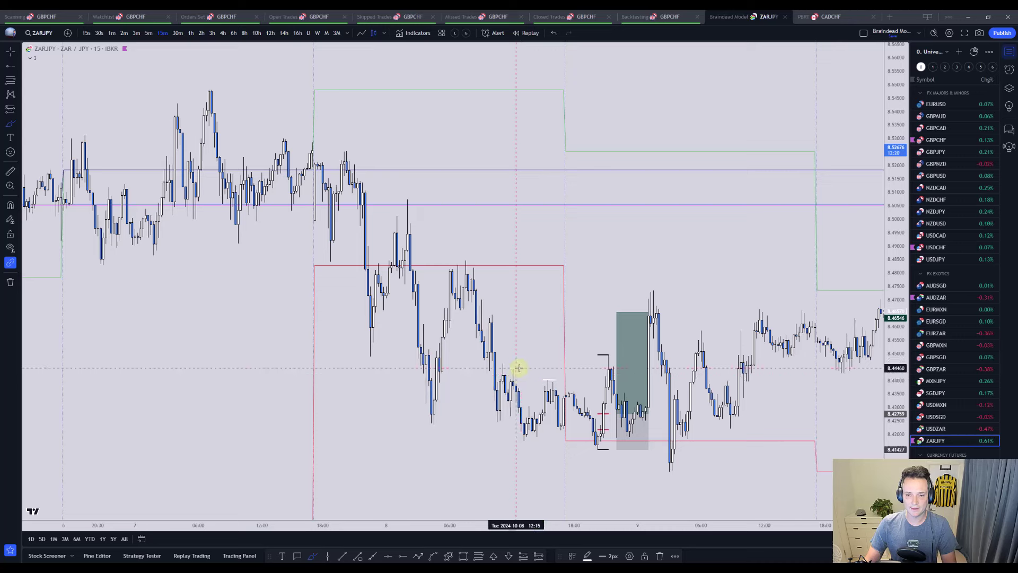
drag(511, 368, 520, 368)
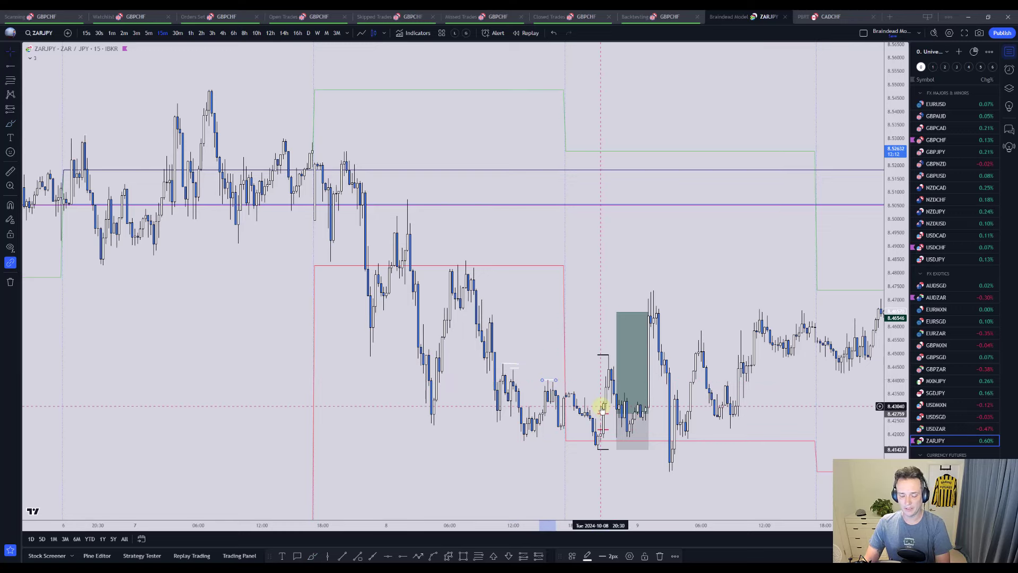
key(Delete)
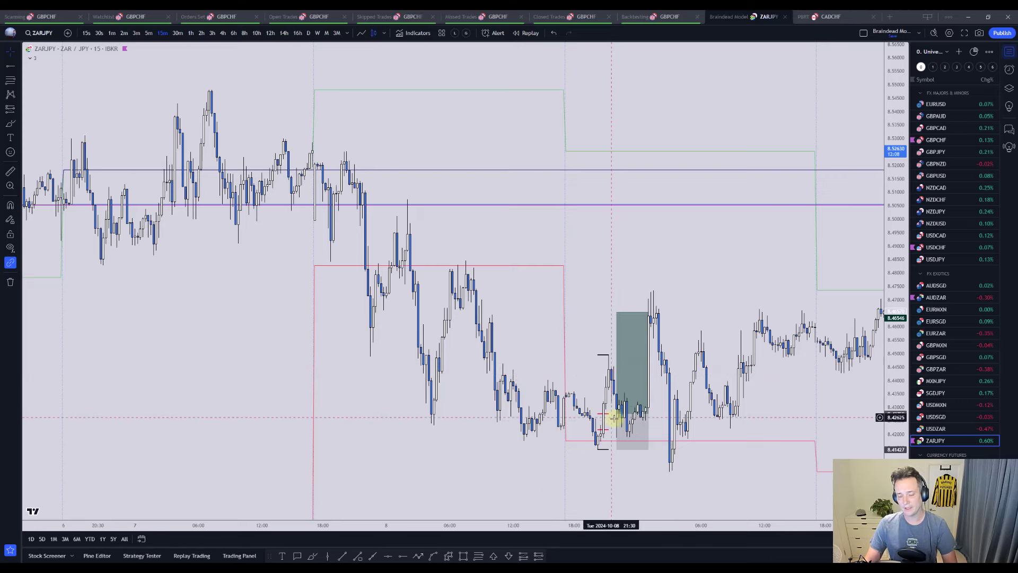
Switch ZARJPY to the 4-hour timeframe to examine the higher-timeframe context of the long setup.
click(224, 38)
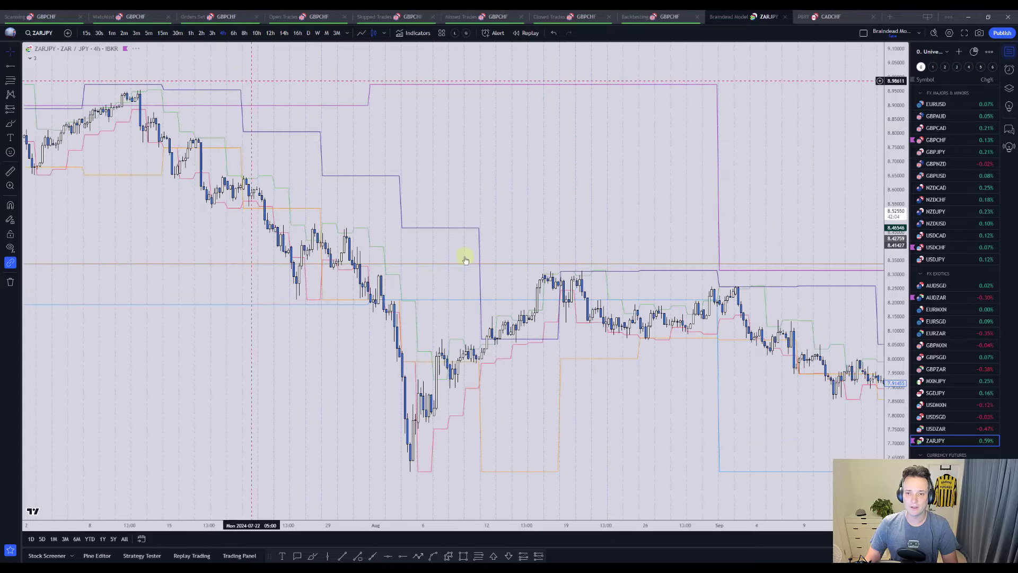
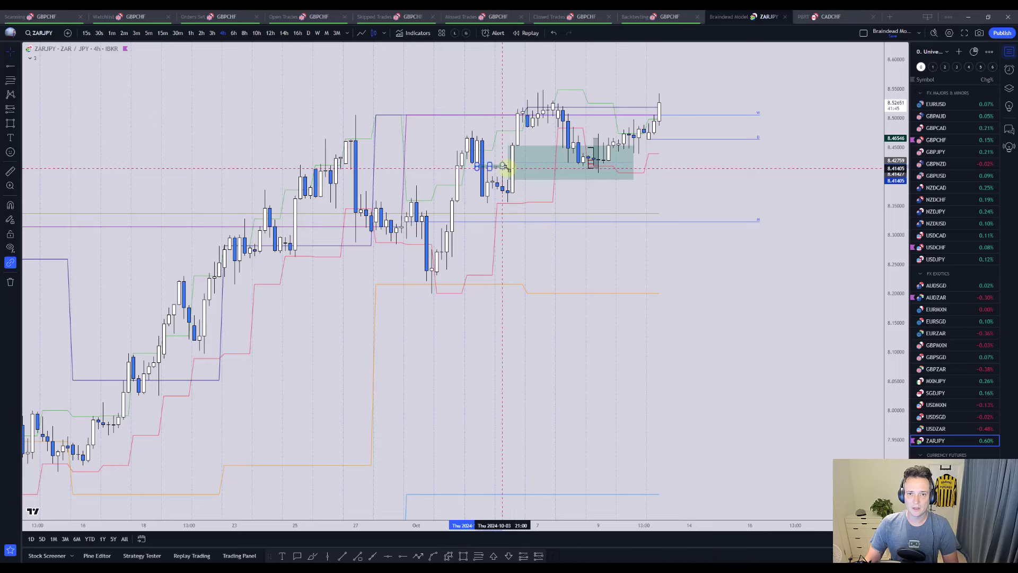
Temporarily draw a rectangle zone on ZARJPY from October 2 to October 9, between about 8.364 and 8.413.
click(580, 274)
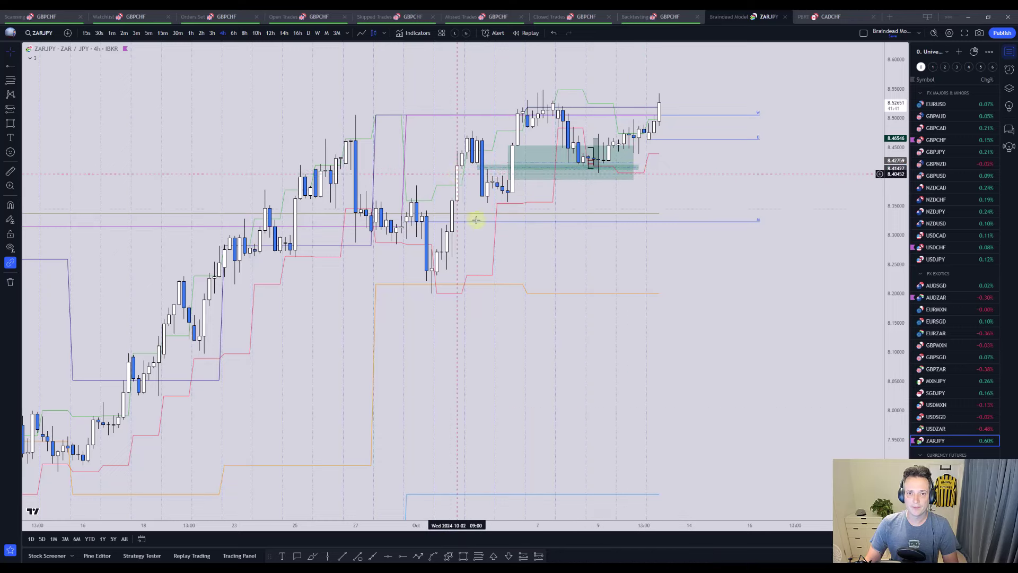
click(463, 556)
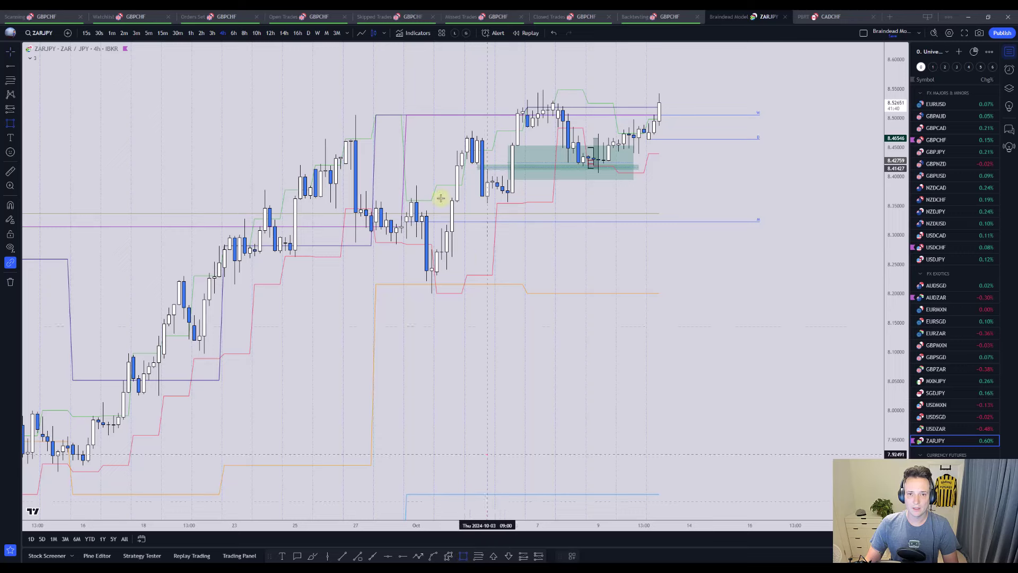
click(459, 175)
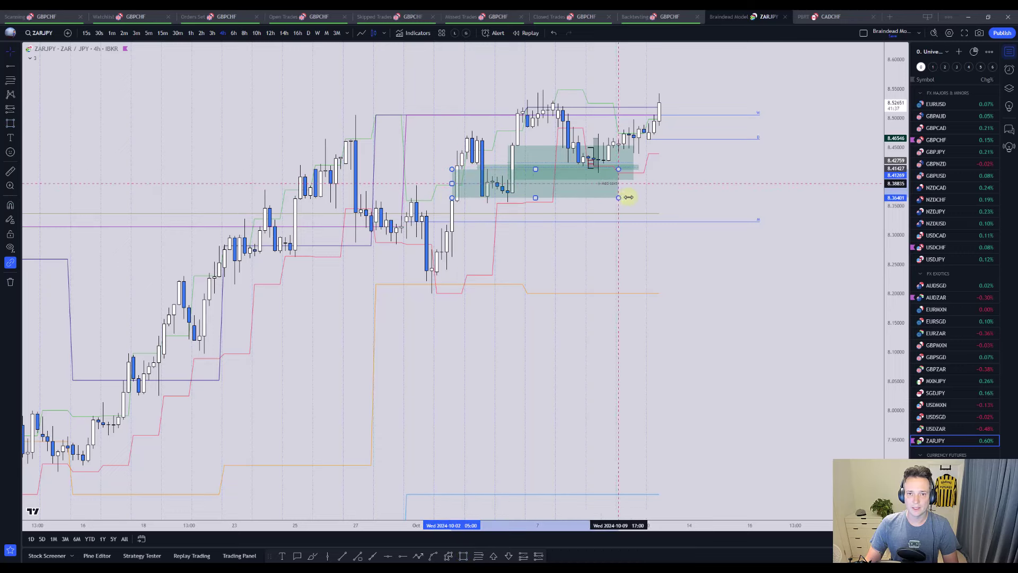
drag(629, 197, 638, 197)
click(638, 197)
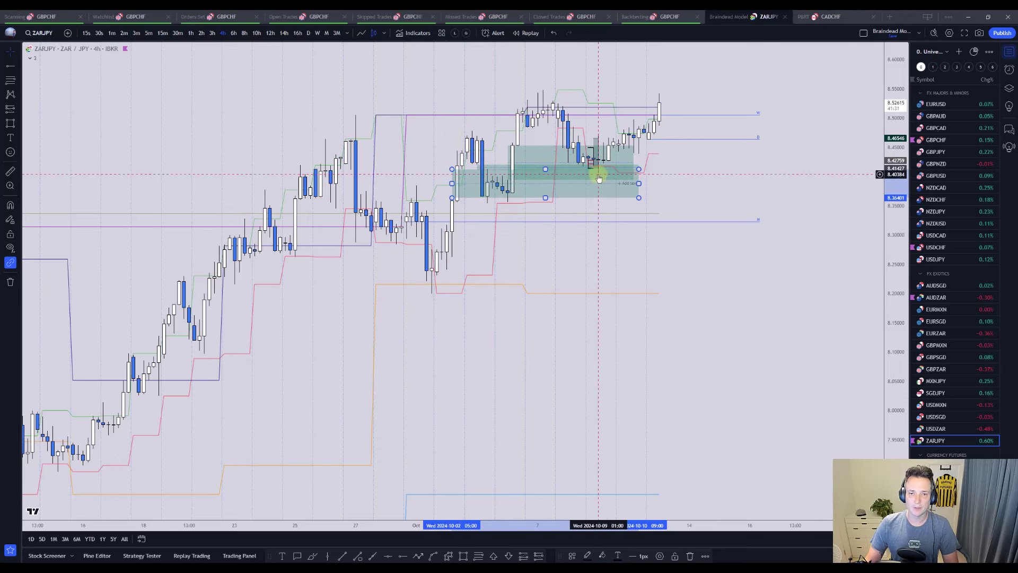
Compare the ZARJPY setup on the daily and 4-hour timeframes and return to the October 8 long setup on the 15-minute chart.
click(308, 32)
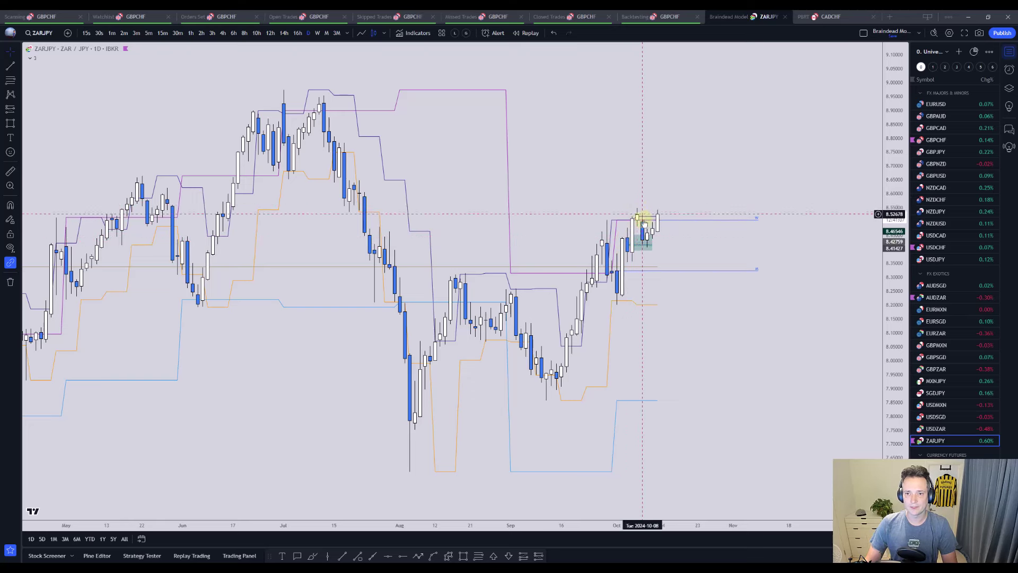
click(225, 33)
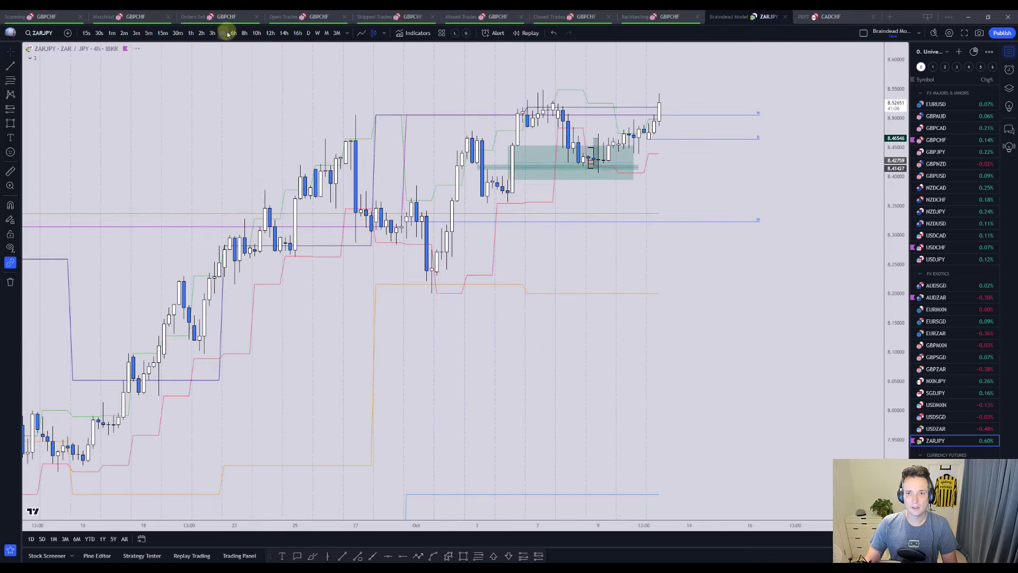
click(163, 32)
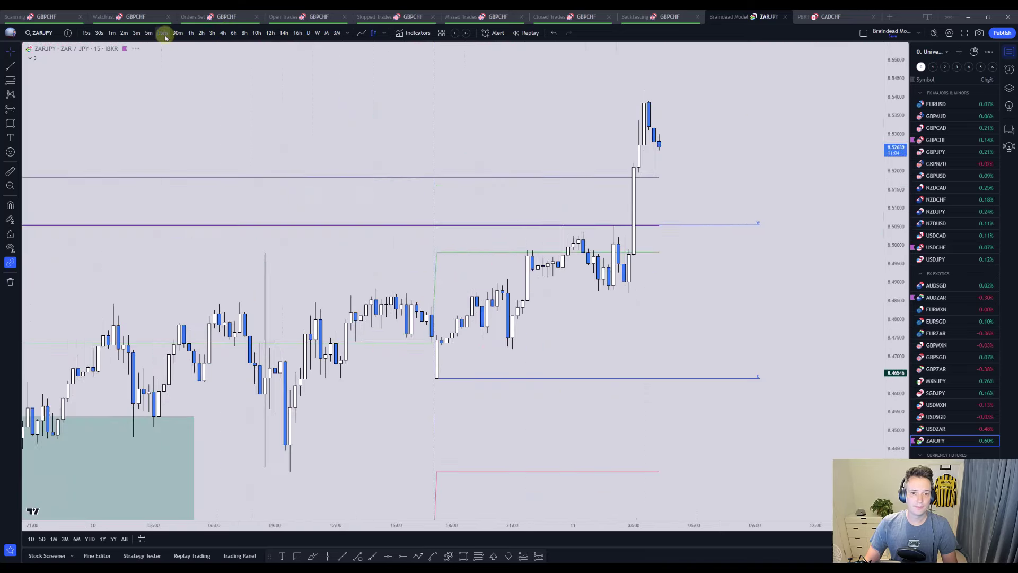
scroll(224, 190, up, 5)
scroll(228, 190, down, 2)
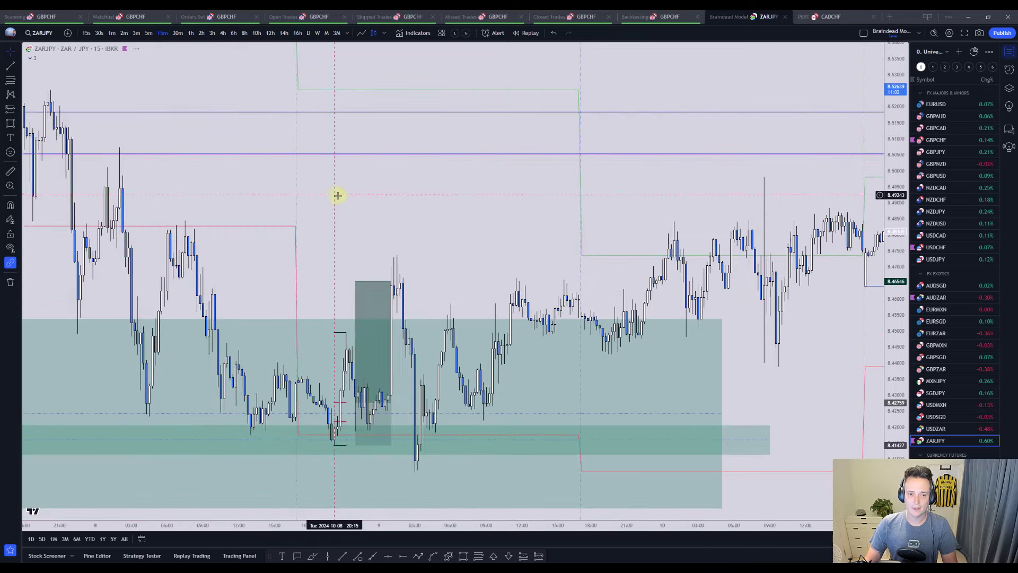
scroll(355, 206, down, 2)
drag(413, 211, 674, 258)
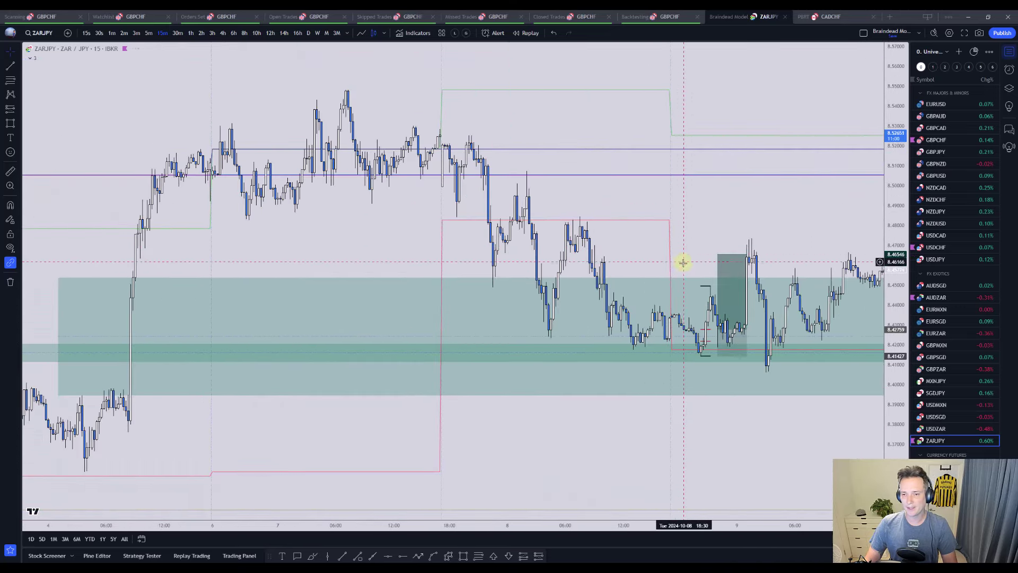
Delete the larger green rectangle zone that starts on October 4.
click(679, 278)
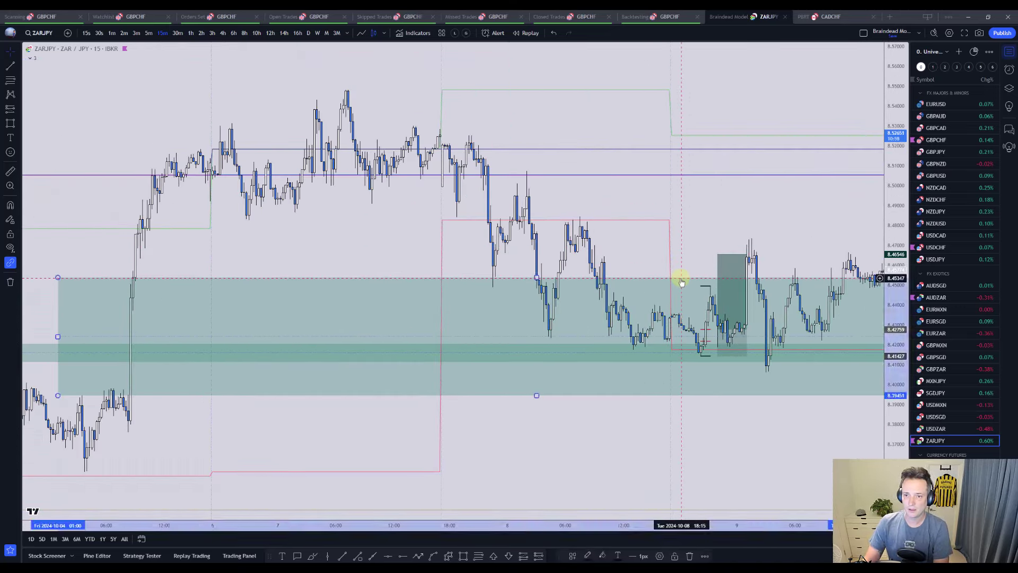
key(Delete)
scroll(298, 356, down, 2)
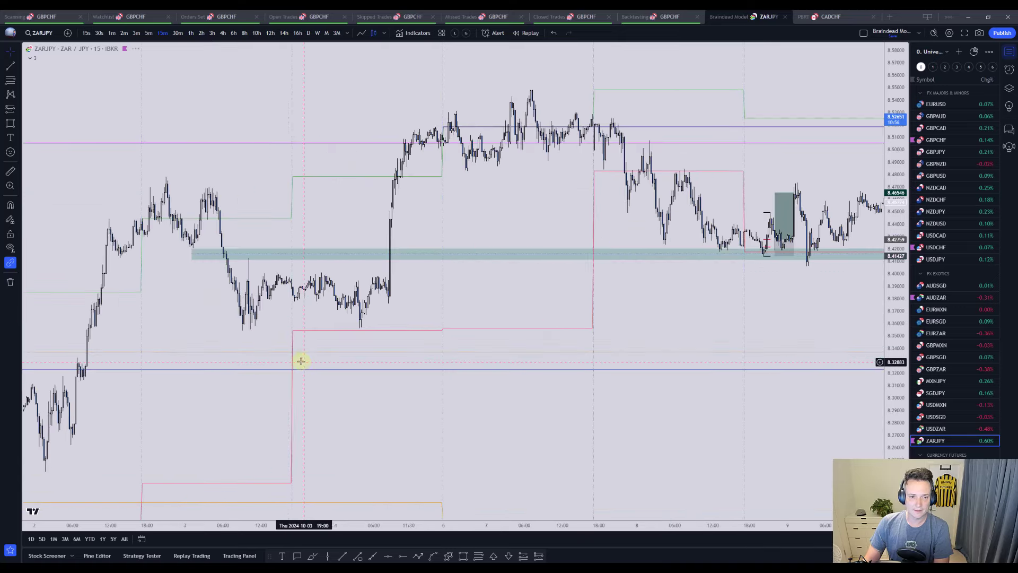
Examine the narrow green zone from its October 3 origin on the 15-minute chart and its context on the 4-hour chart.
click(191, 252)
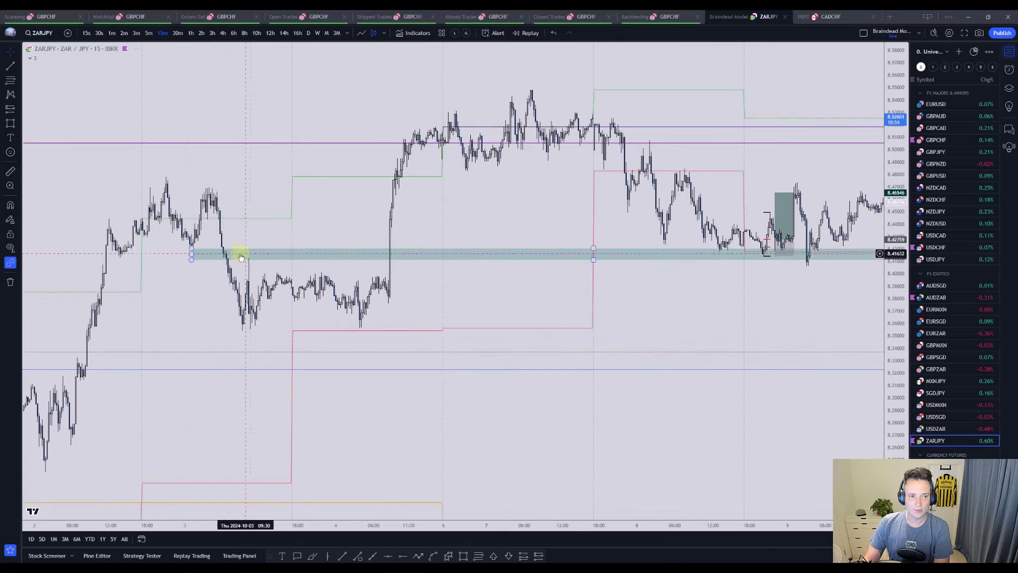
scroll(501, 314, up, 4)
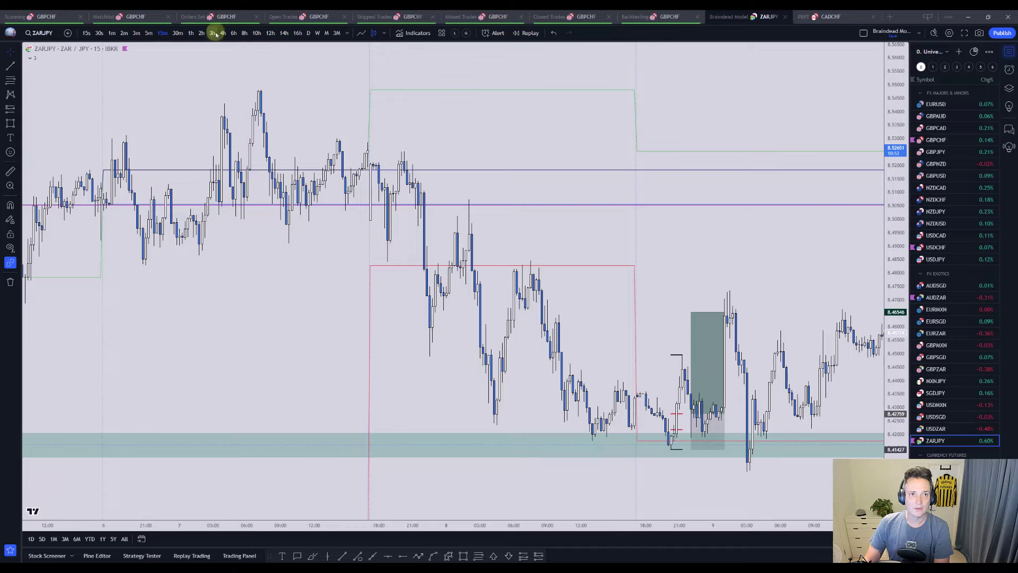
click(223, 33)
scroll(405, 216, down, 4)
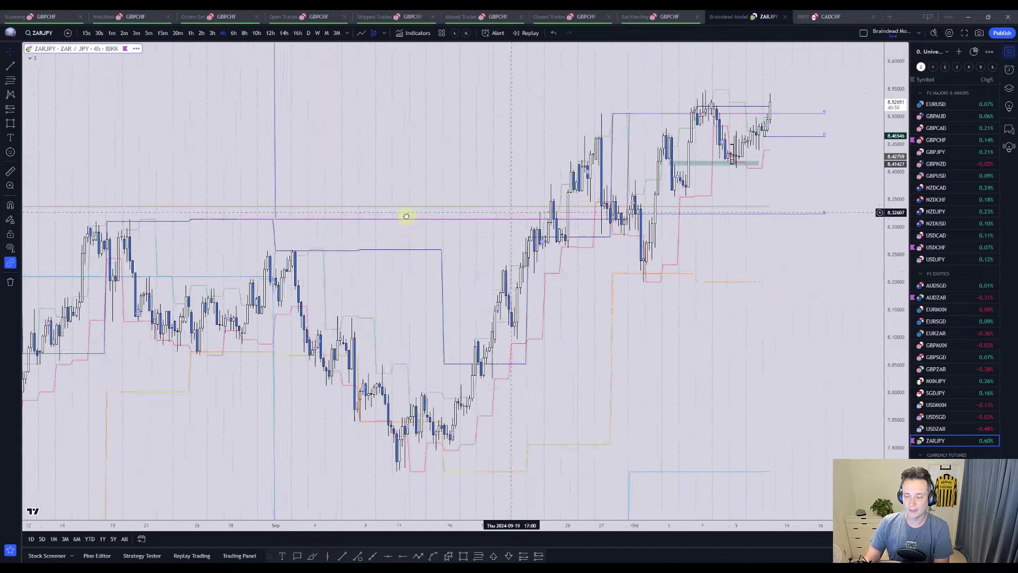
scroll(462, 288, up, 3)
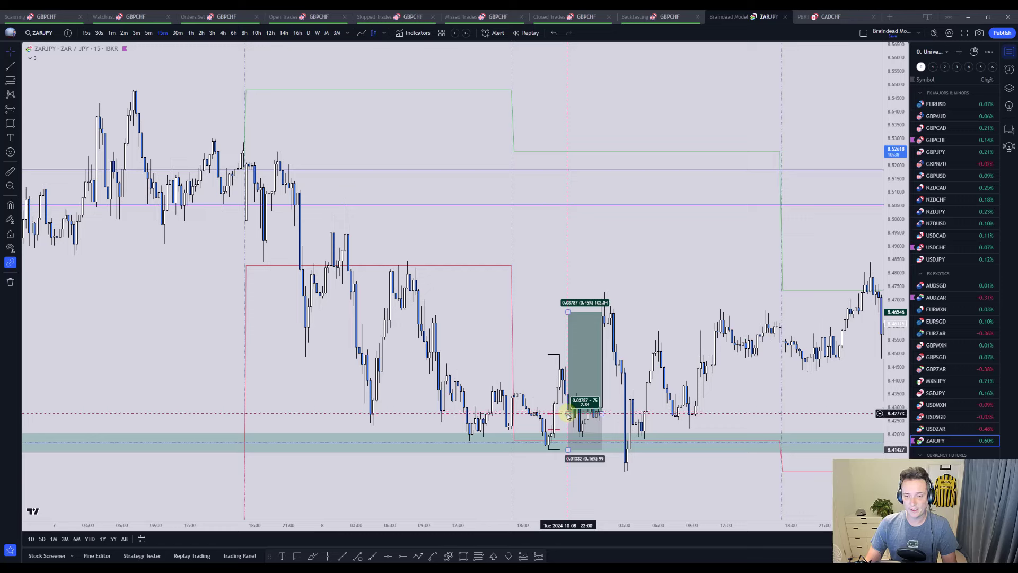
Temporarily draw a Fibonacci retracement from the October 8 07:30 high to the 20:15 low and a horizontal ray at about 8.464.
click(10, 79)
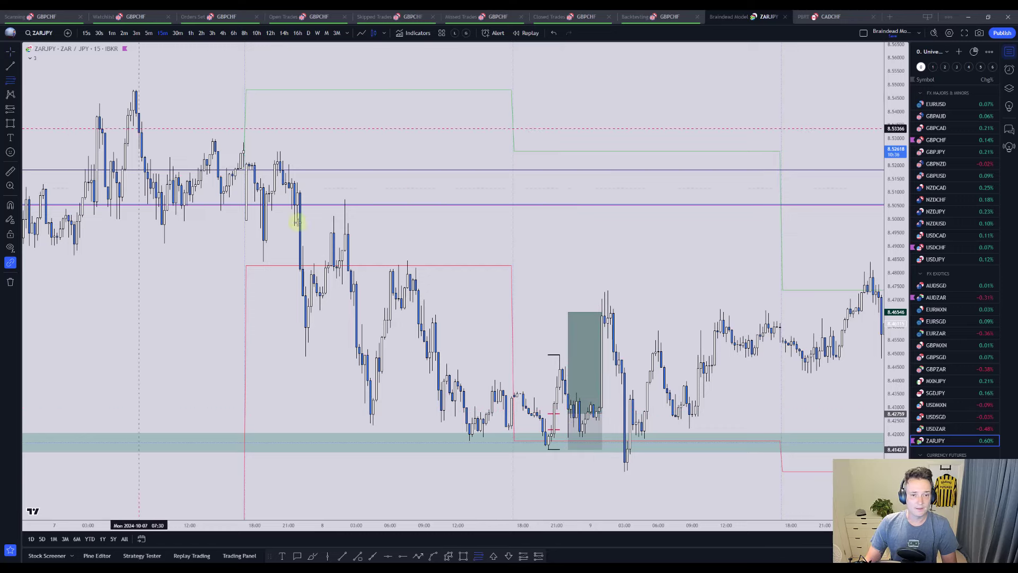
click(407, 262)
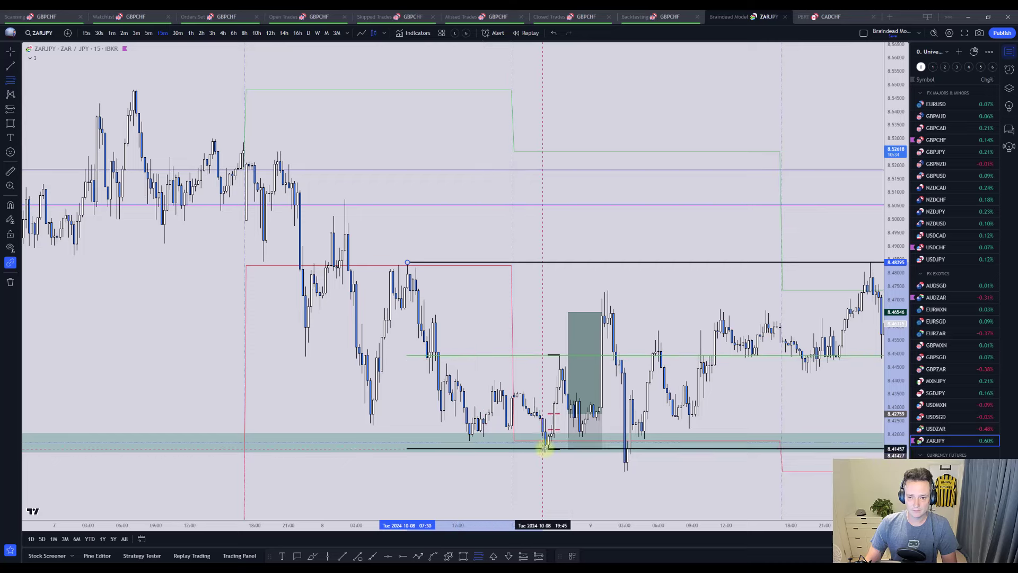
click(547, 449)
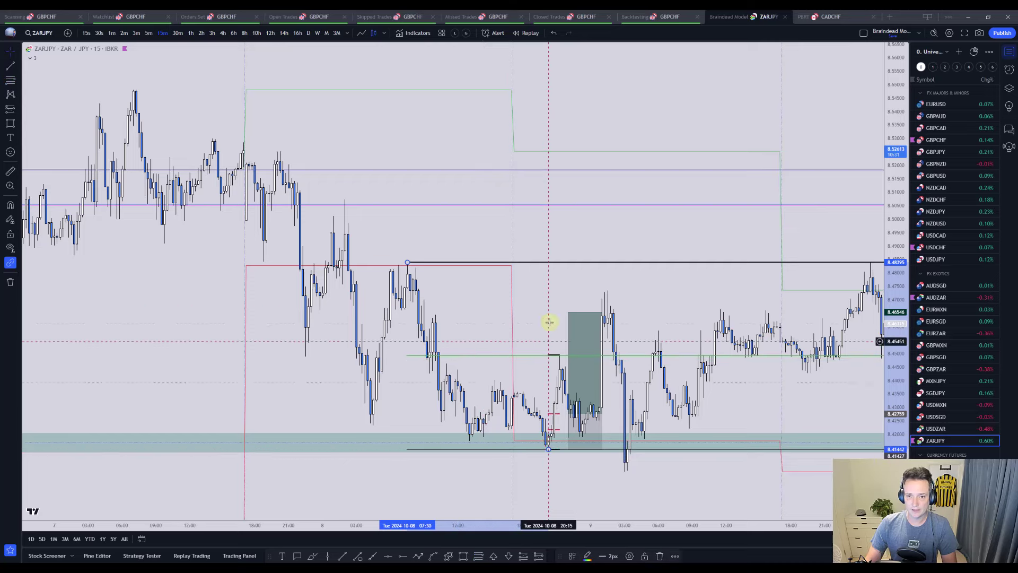
click(401, 556)
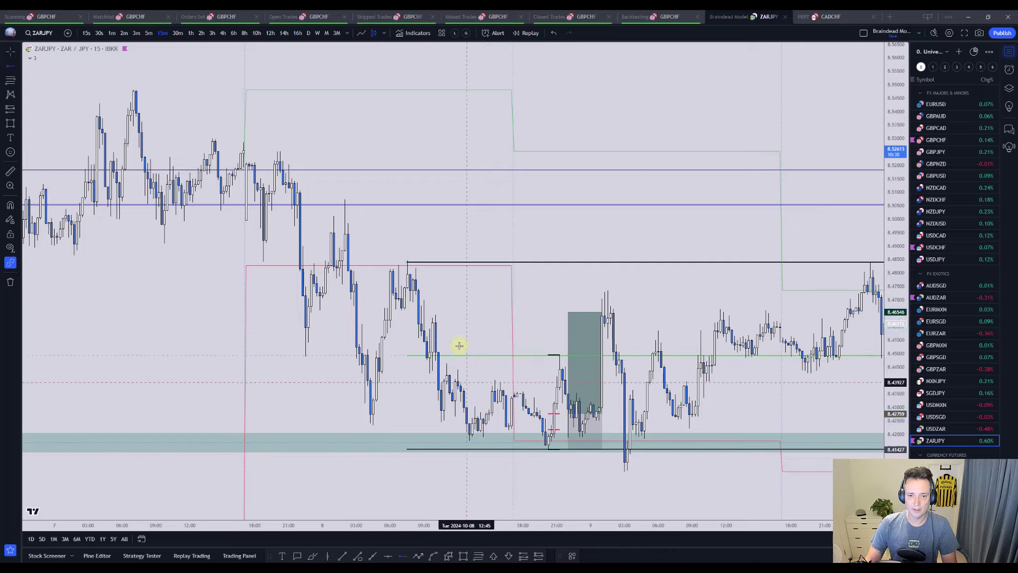
click(435, 315)
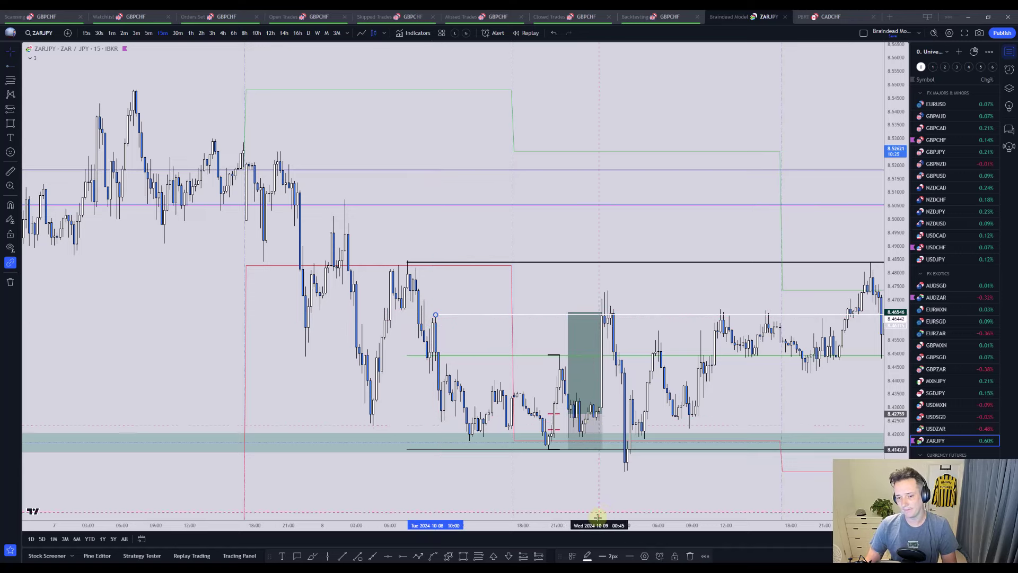
key(Escape)
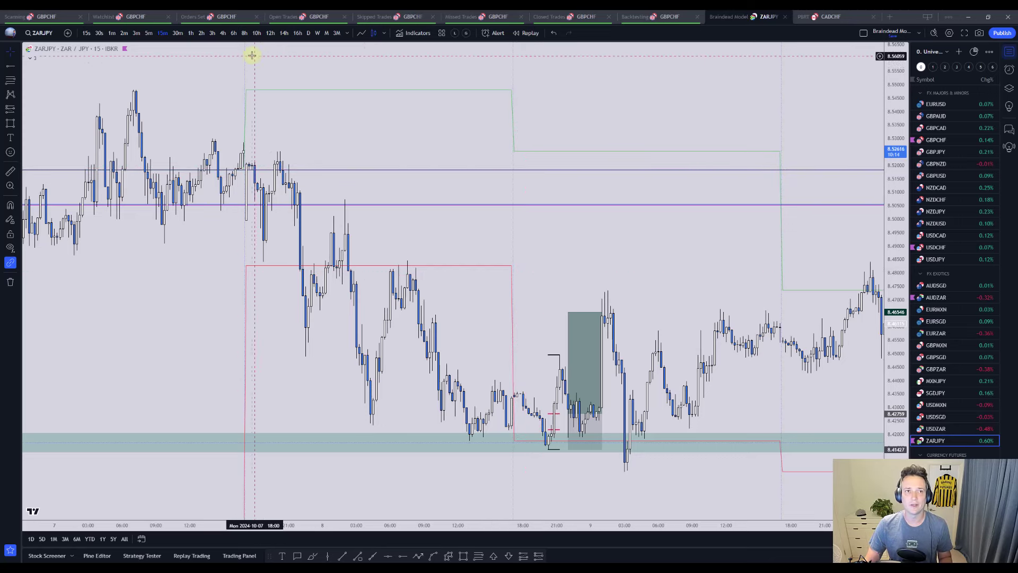
Switch ZARJPY to the 4-hour timeframe and delete the narrow green zone below the October highs.
click(223, 33)
drag(681, 318, 327, 402)
drag(629, 384, 486, 379)
click(611, 164)
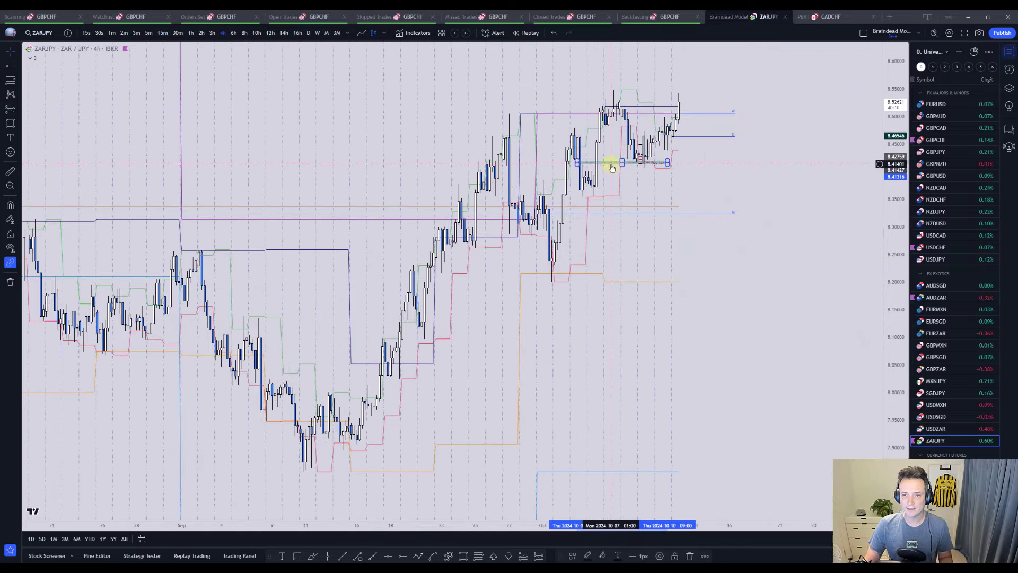
key(Delete)
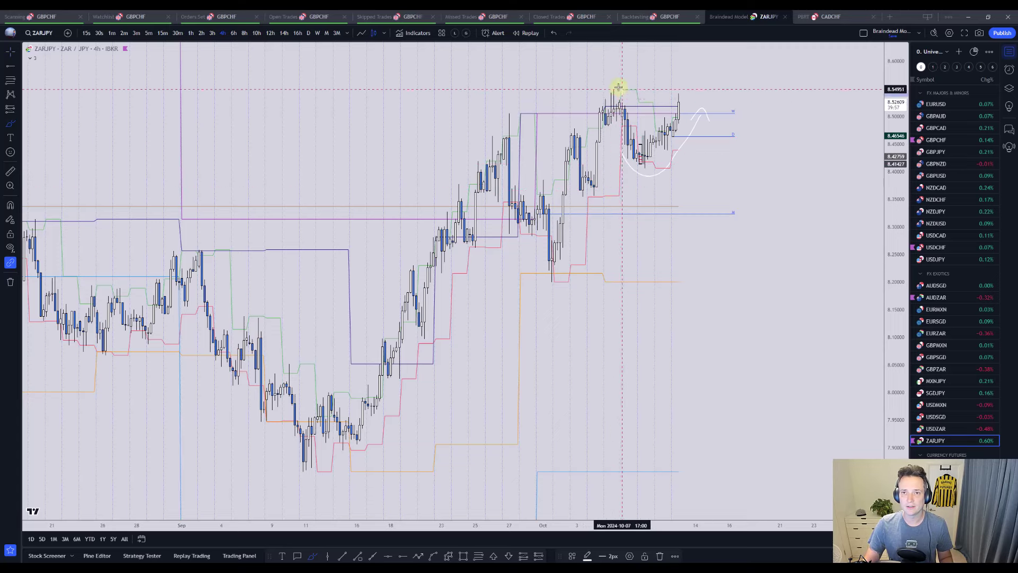
Temporarily brush a curved arrow from the October 7 high down around the pullback low and up above the recent highs.
mouse_move(619, 89)
mouse_down()
mouse_move(616, 111)
mouse_move(622, 98)
mouse_move(610, 102)
mouse_move(615, 174)
mouse_move(644, 175)
mouse_move(709, 63)
mouse_up()
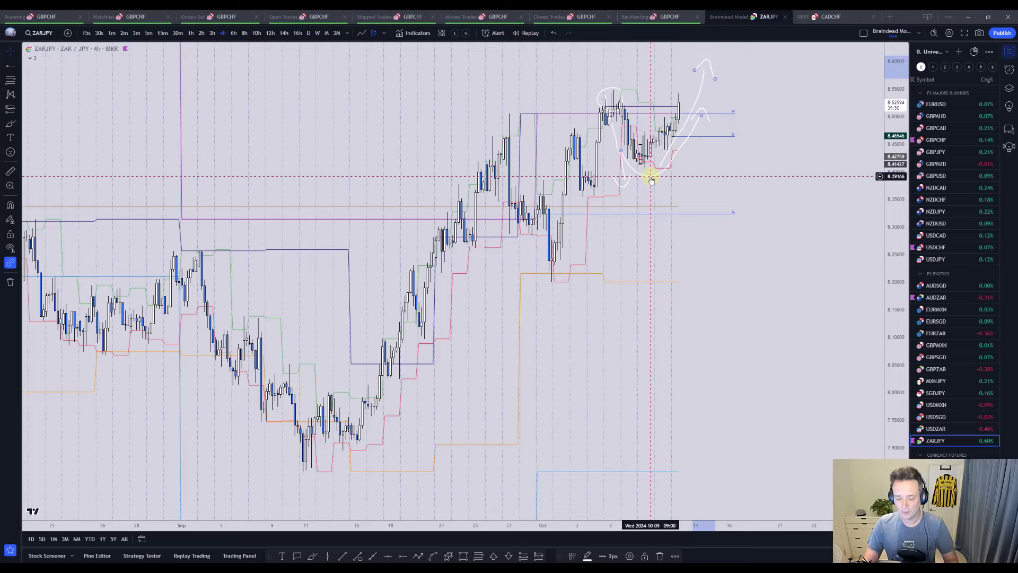
click(632, 184)
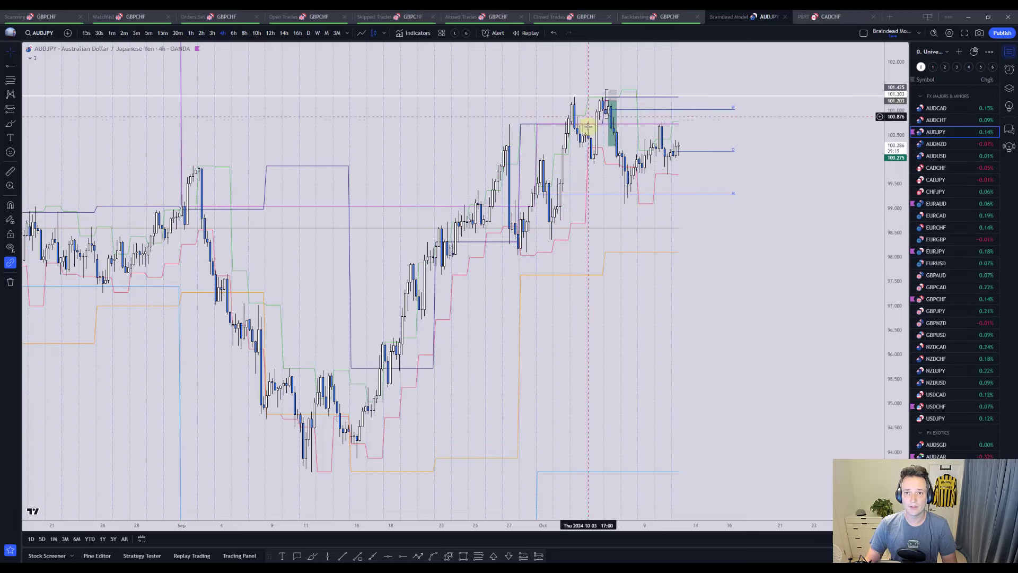
Review the AUDJPY and AUDZAR setups on the 4-hour timeframe, including AUDZAR's price history back to July.
click(608, 133)
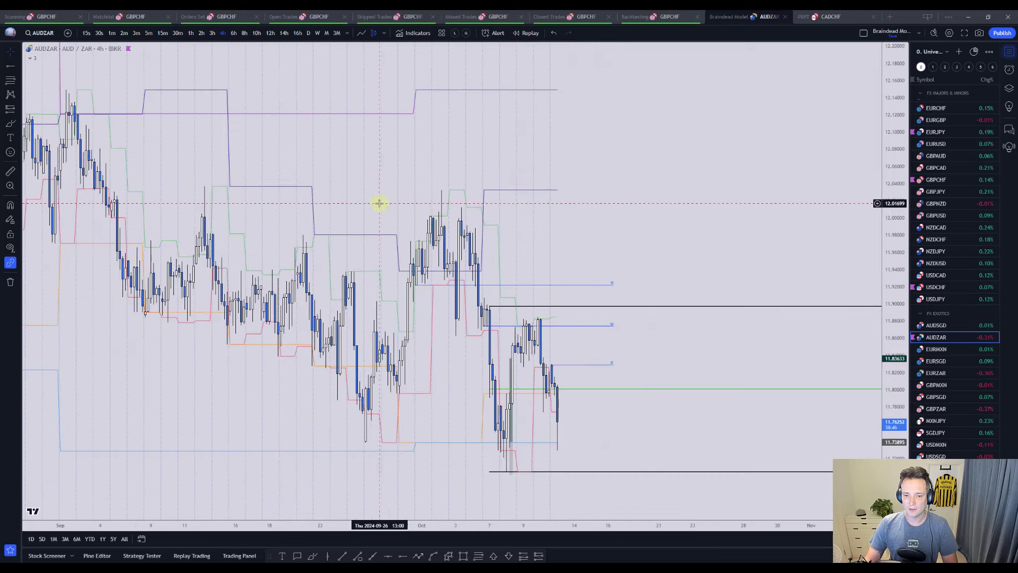
drag(383, 203, 520, 228)
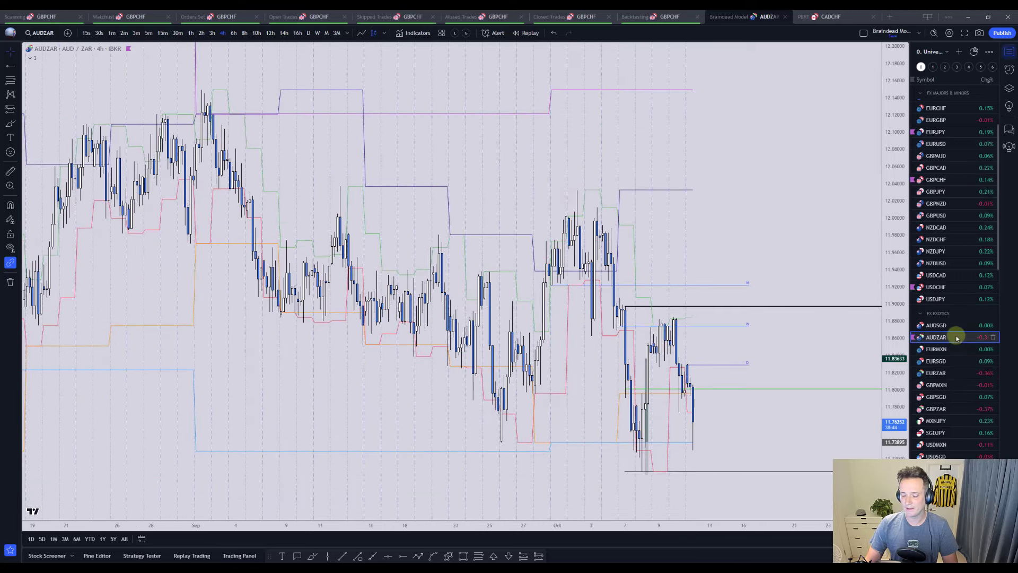
scroll(607, 387, down, 3)
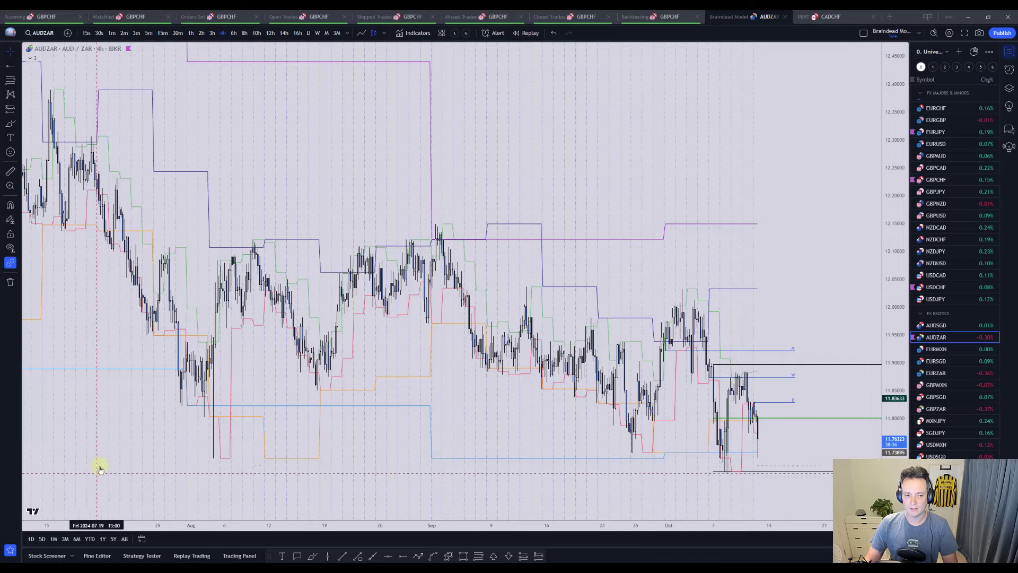
scroll(599, 435, up, 3)
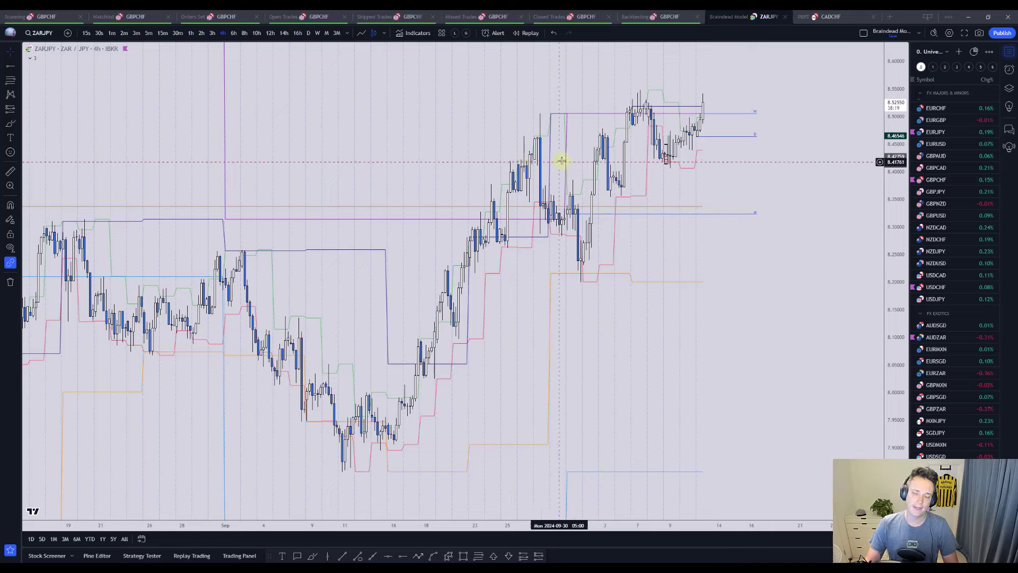
Return ZARJPY to the 15-minute chart and temporarily draw a Fibonacci retracement from the October 8 07:30 high to the 20:15 low.
click(162, 33)
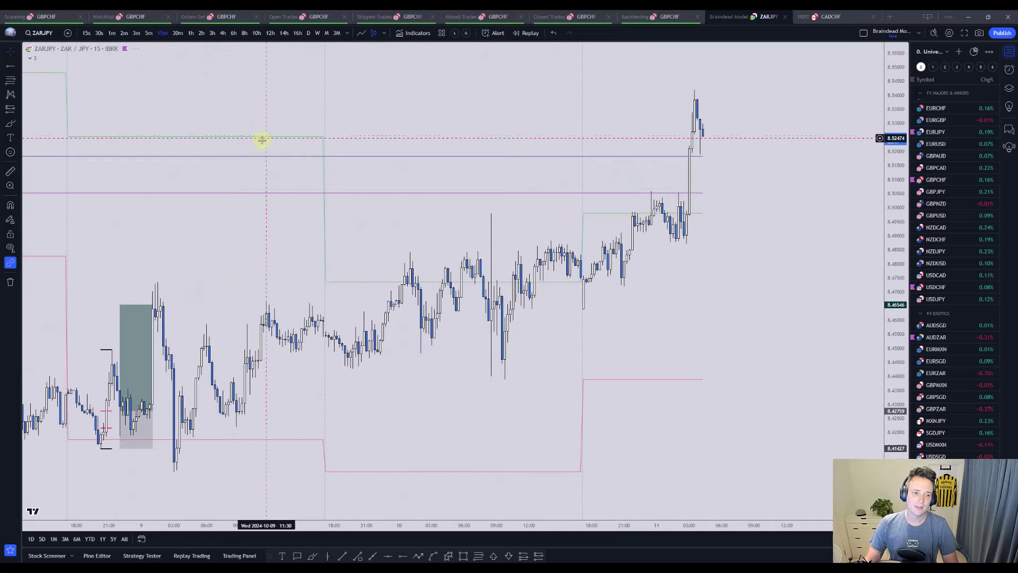
drag(262, 140, 538, 193)
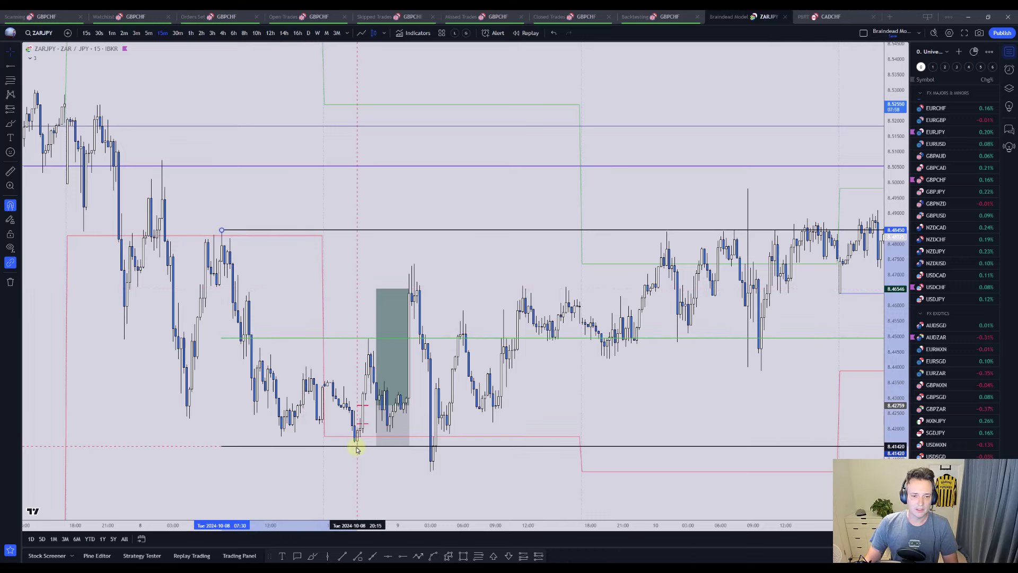
drag(356, 448, 357, 448)
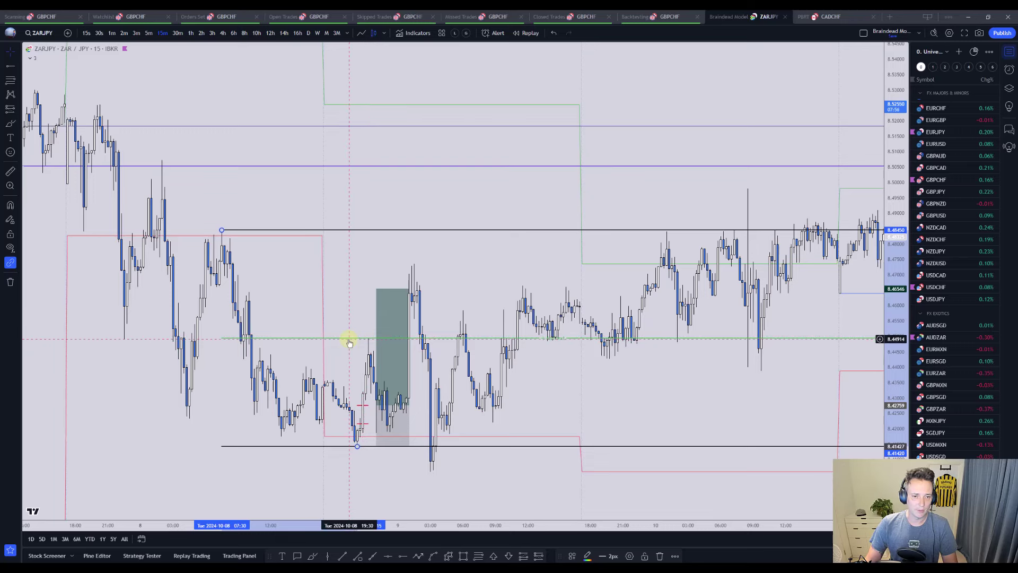
key(Delete)
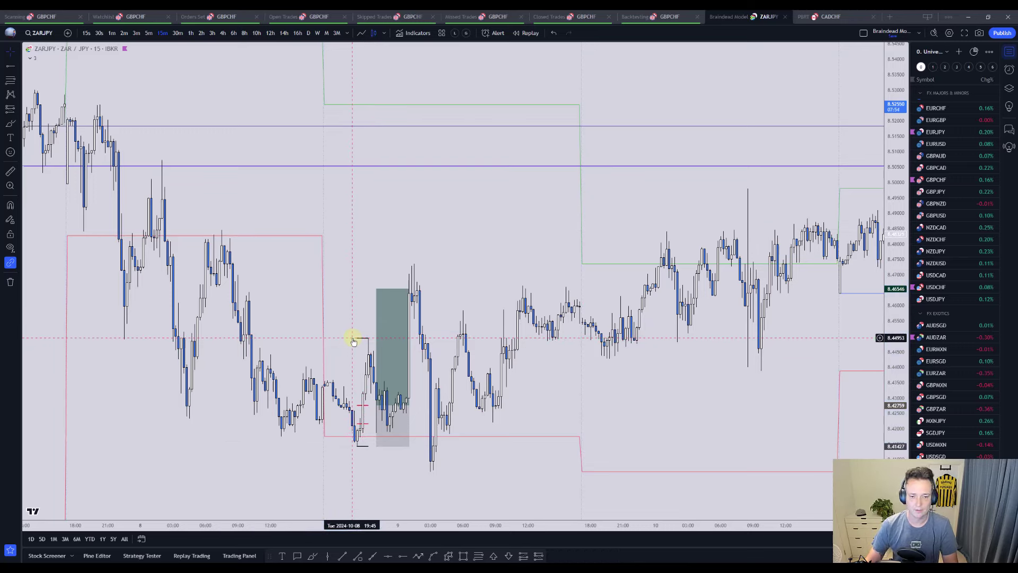